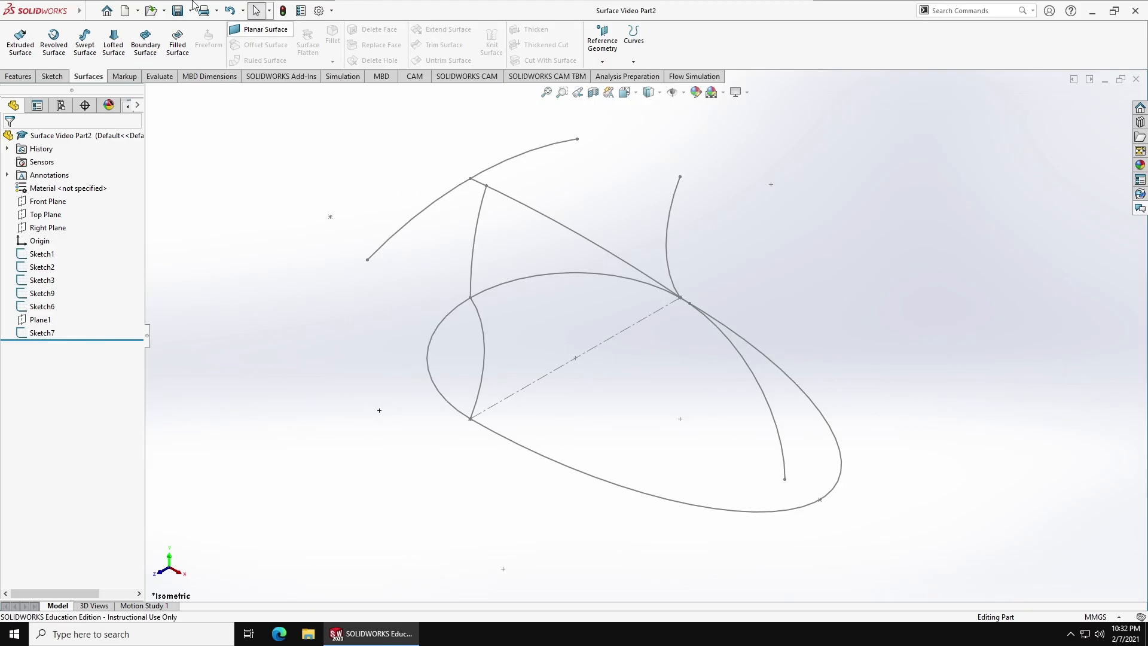
left_click(164, 13)
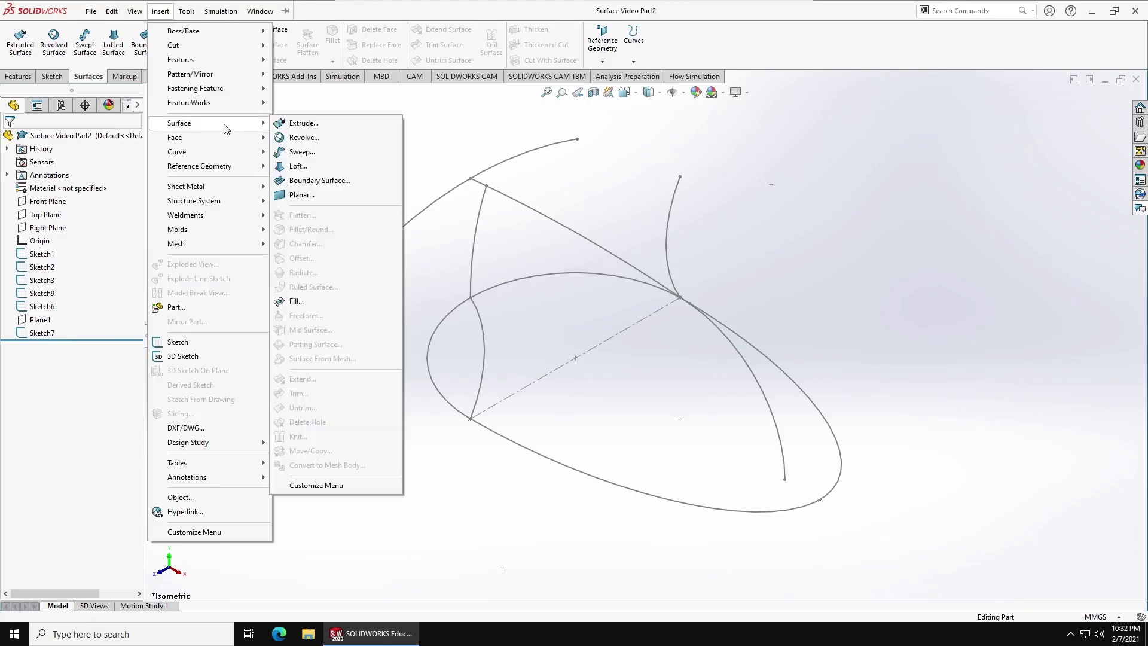
left_click(744, 162)
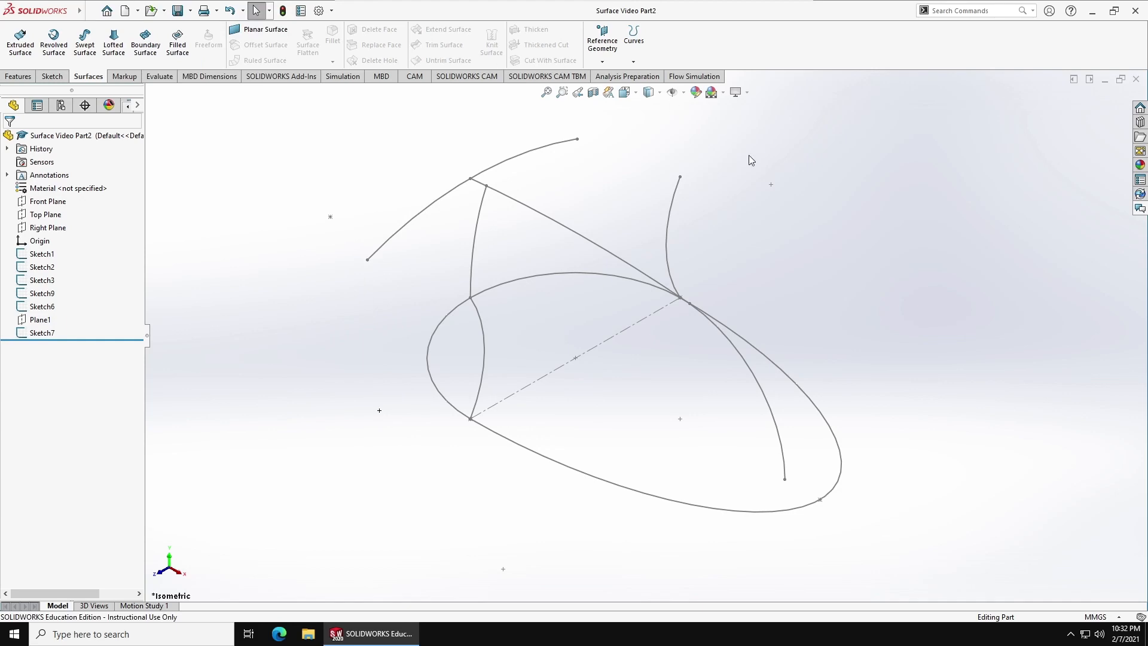
right_click(707, 78)
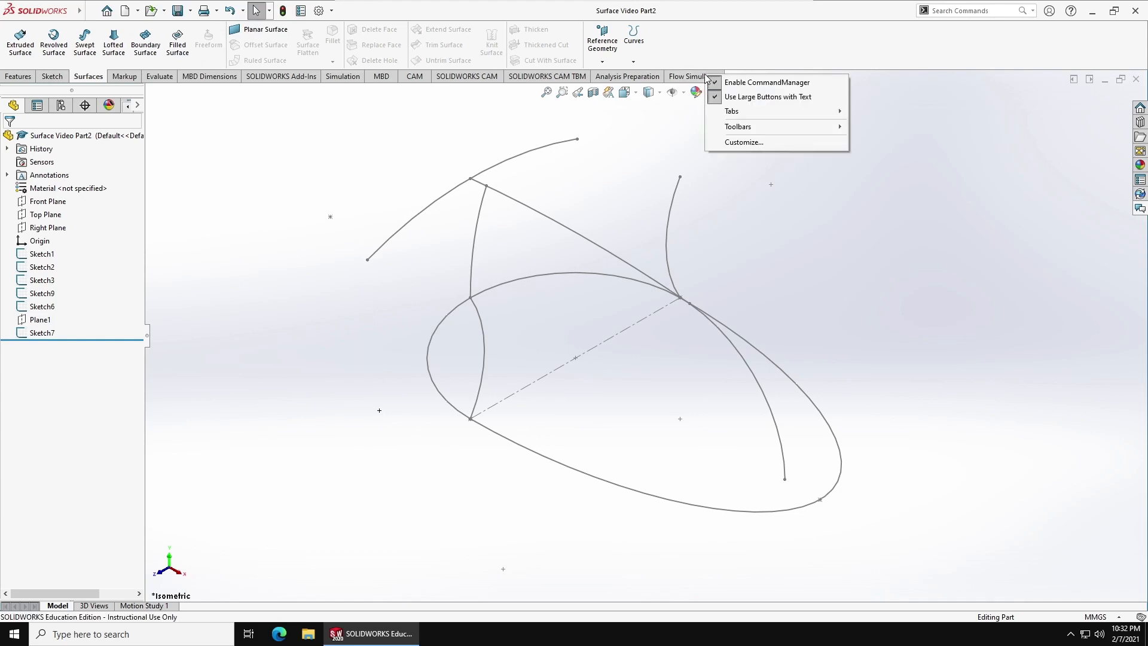
mouse_move(790, 114)
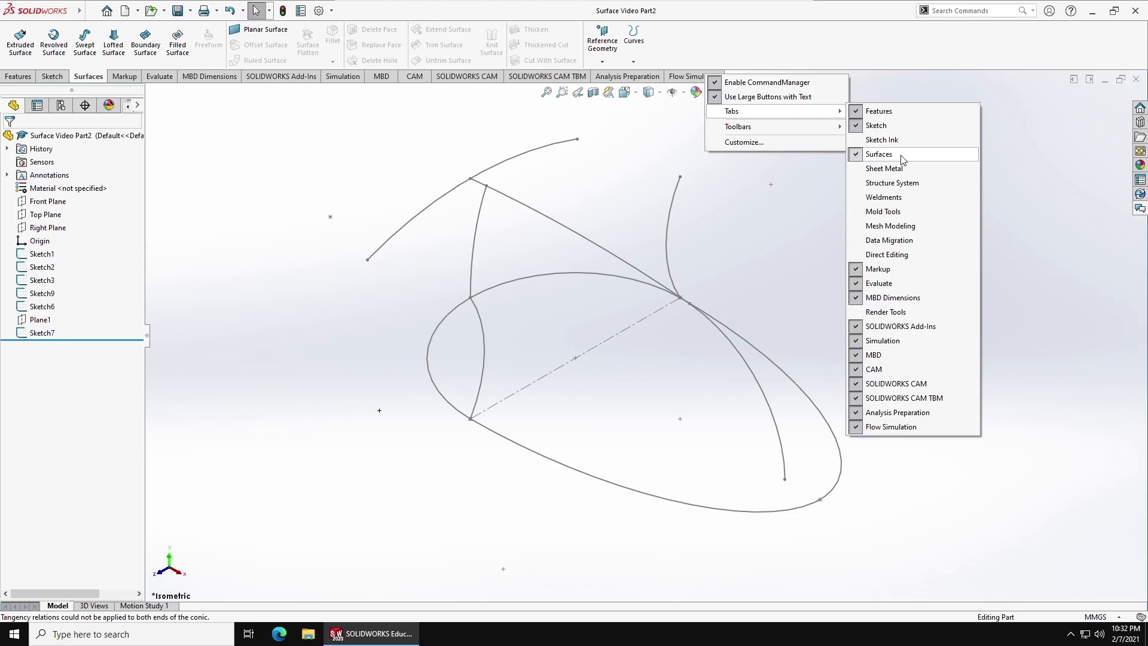
left_click(1020, 193)
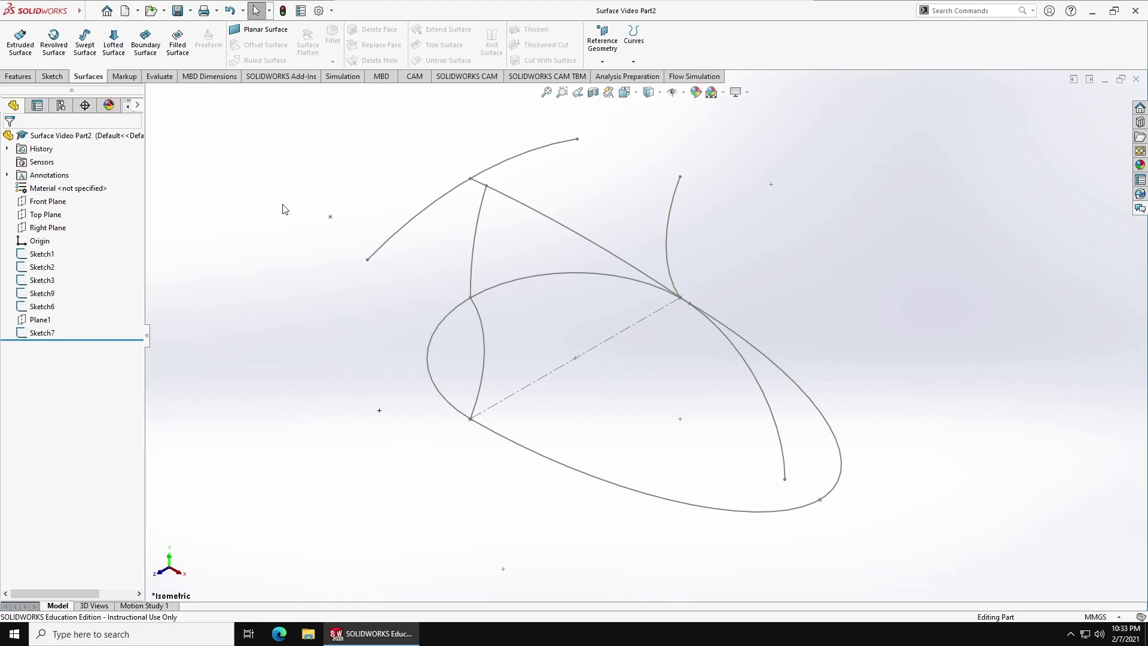
Step: Create a swept surface using the upper arc, Sketch7, as profile and Sketch6 as path
left_click(87, 45)
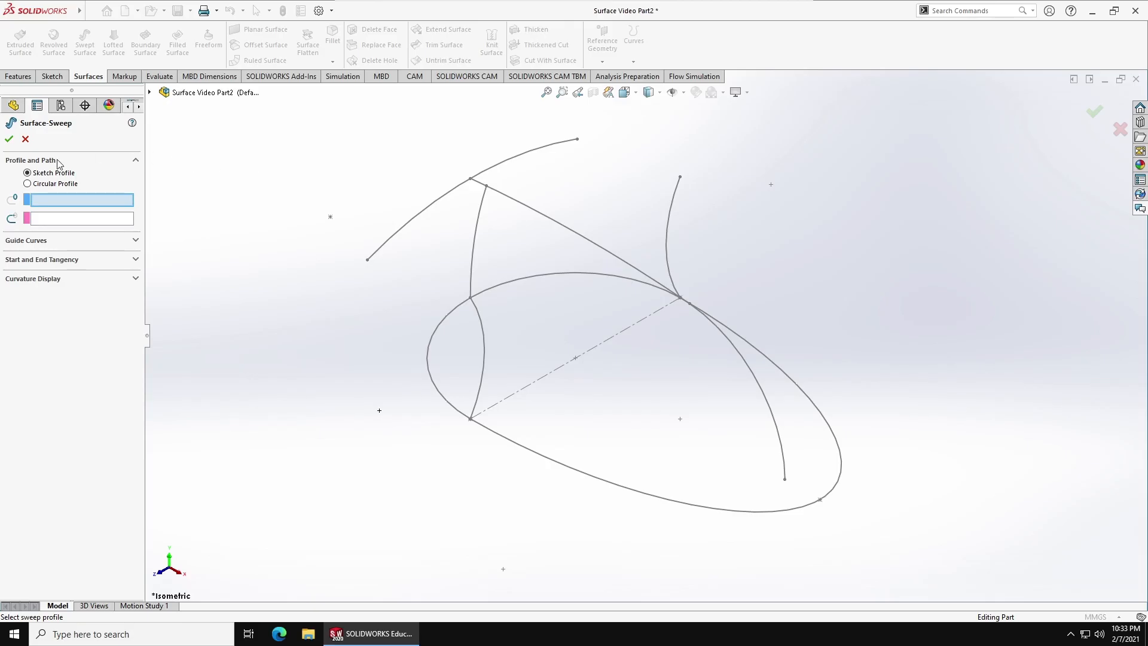
left_click(417, 217)
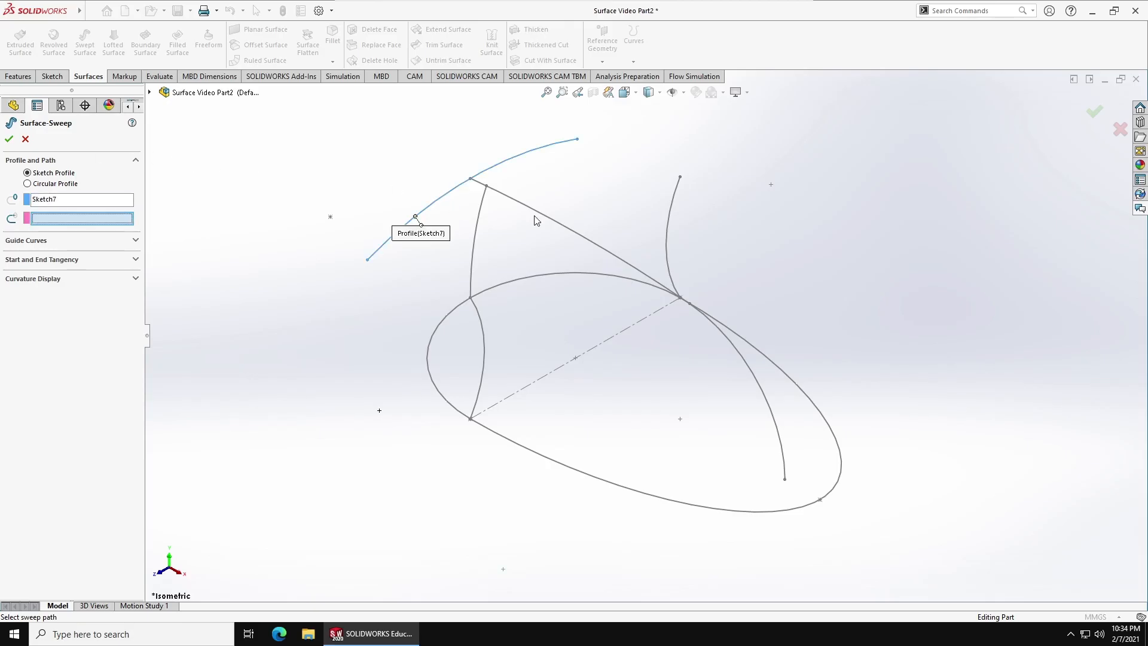
left_click(544, 218)
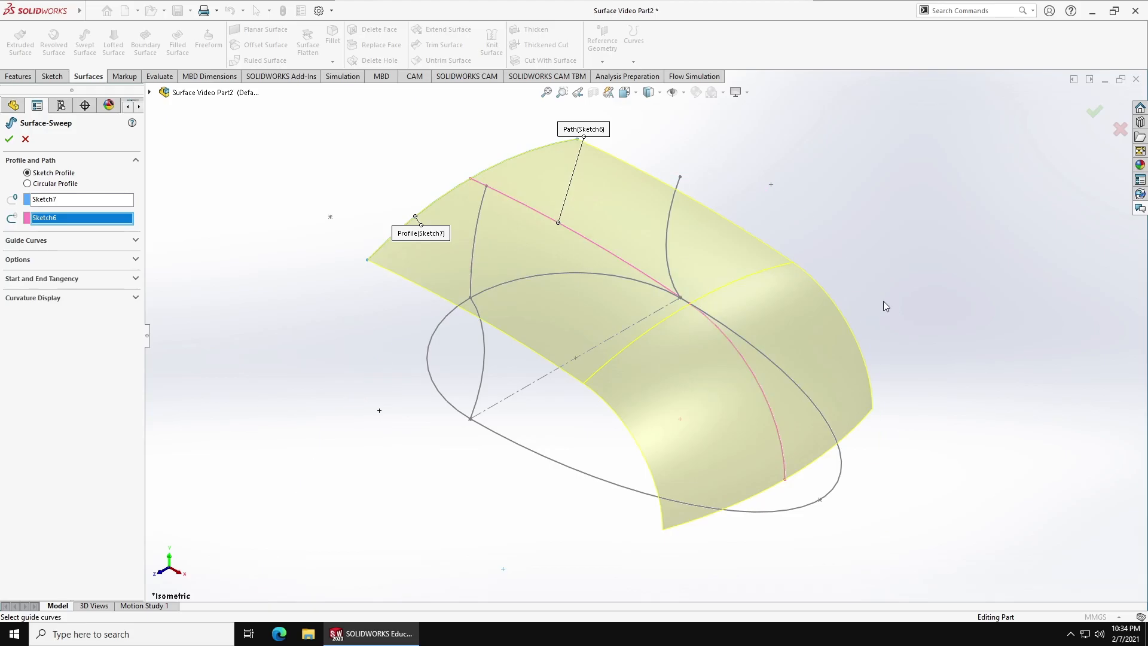
left_click(88, 241)
left_click(87, 241)
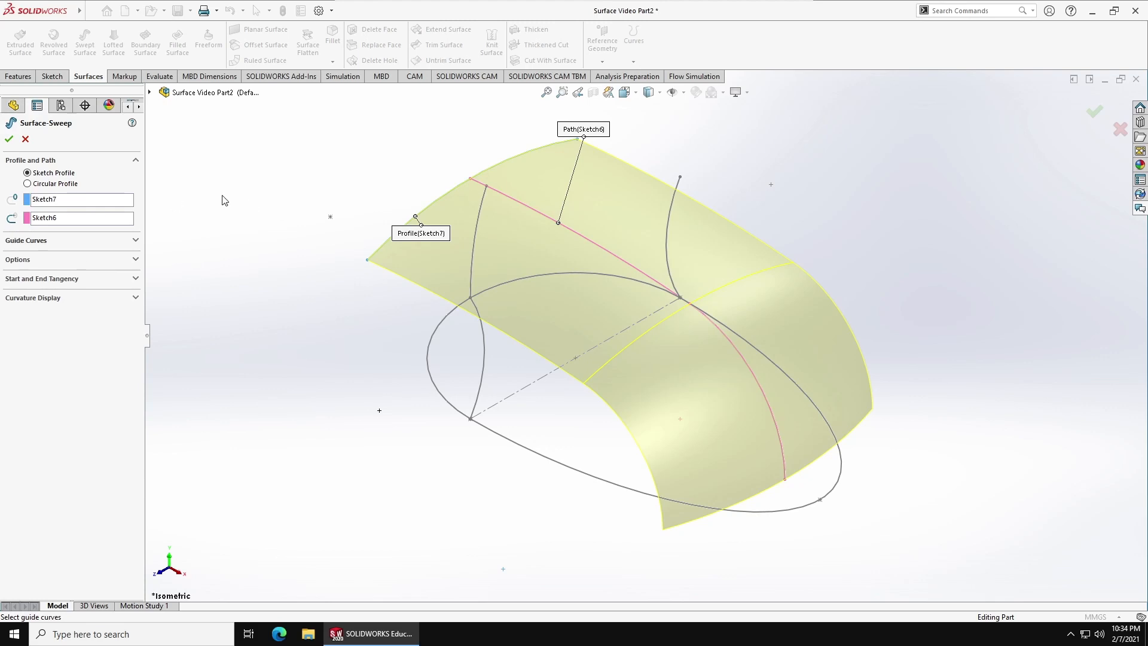
left_click(9, 139)
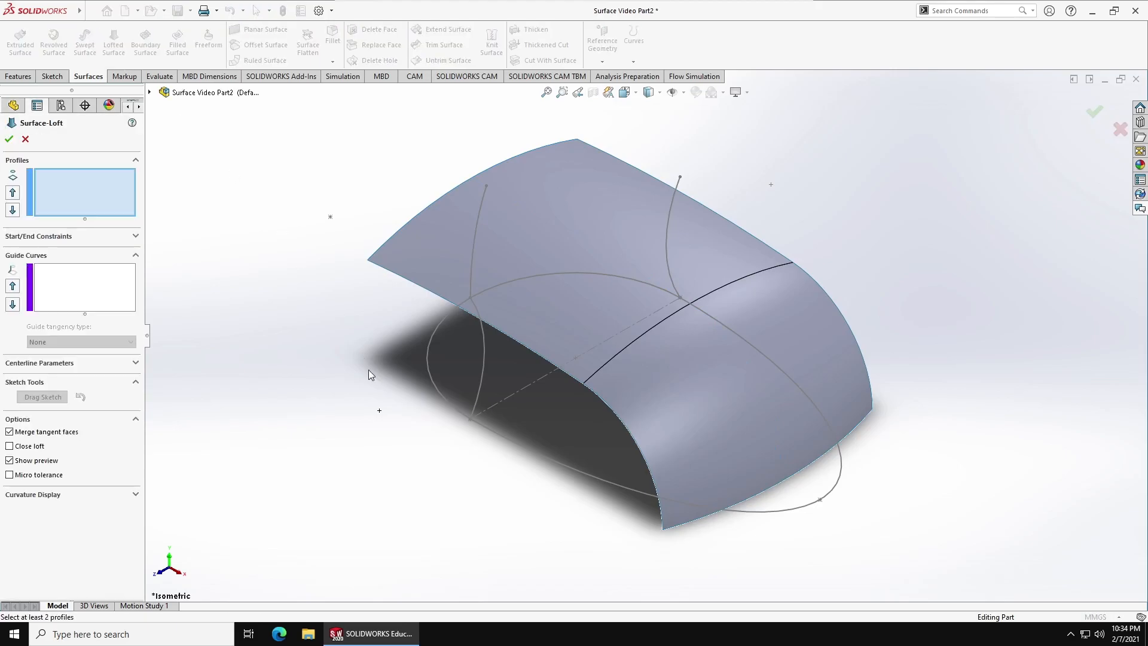
Step: Loft a closed surface through profiles Sketch2, Sketch9 and Sketch3, with the oval Sketch1 as guide curve
left_click(480, 217)
left_click(483, 342)
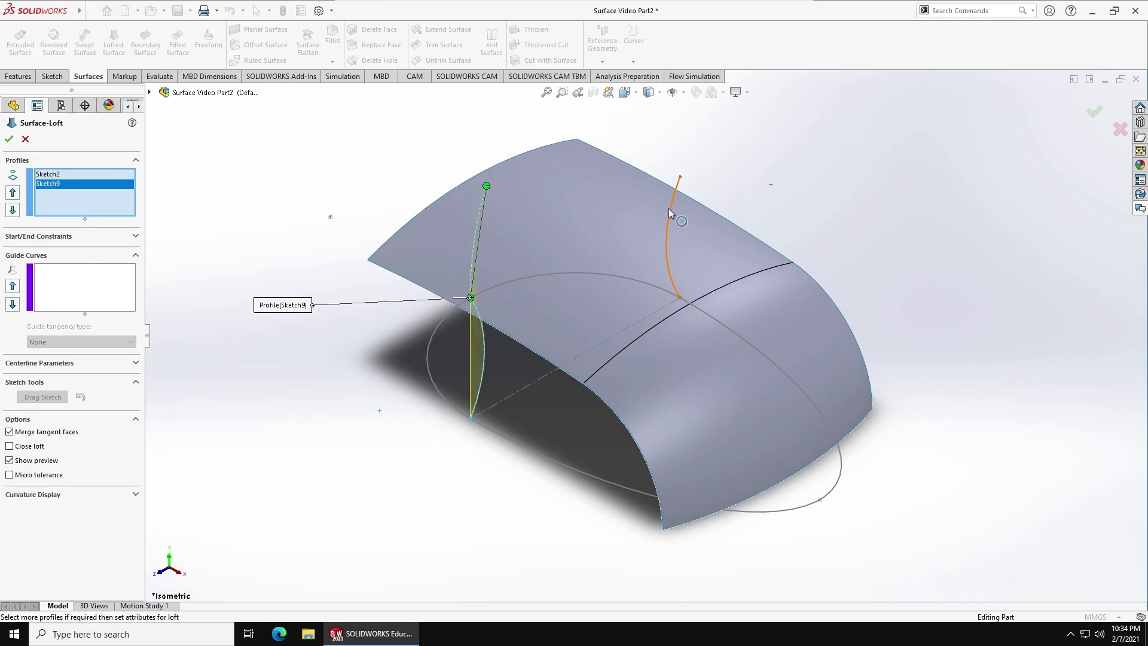
left_click(669, 208)
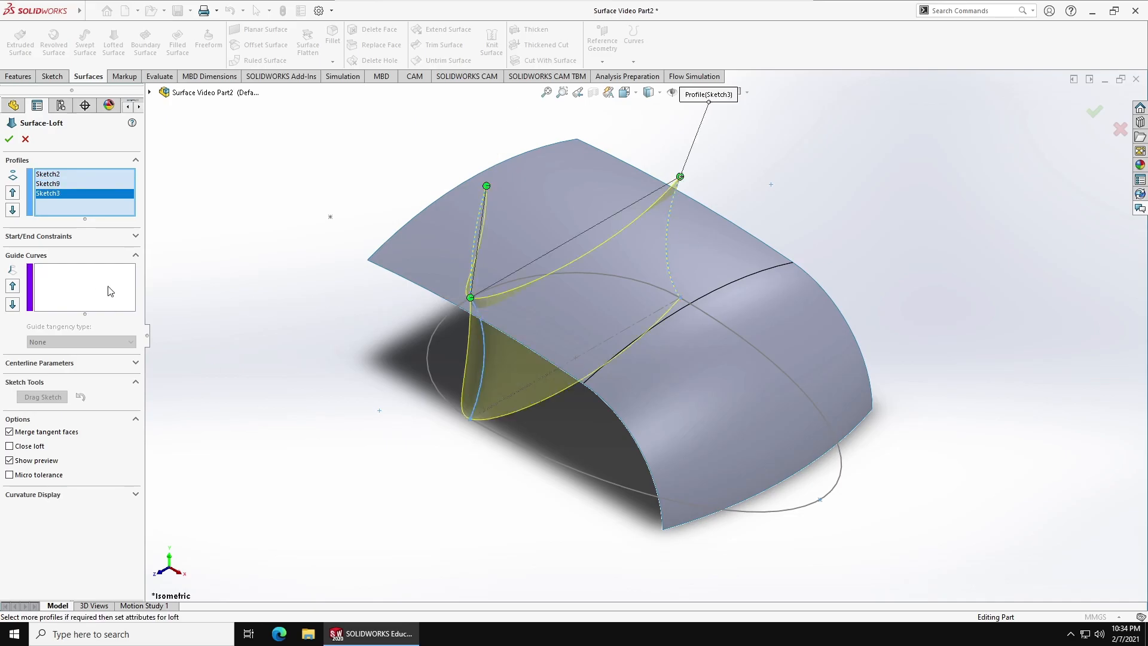
left_click(105, 289)
left_click(599, 480)
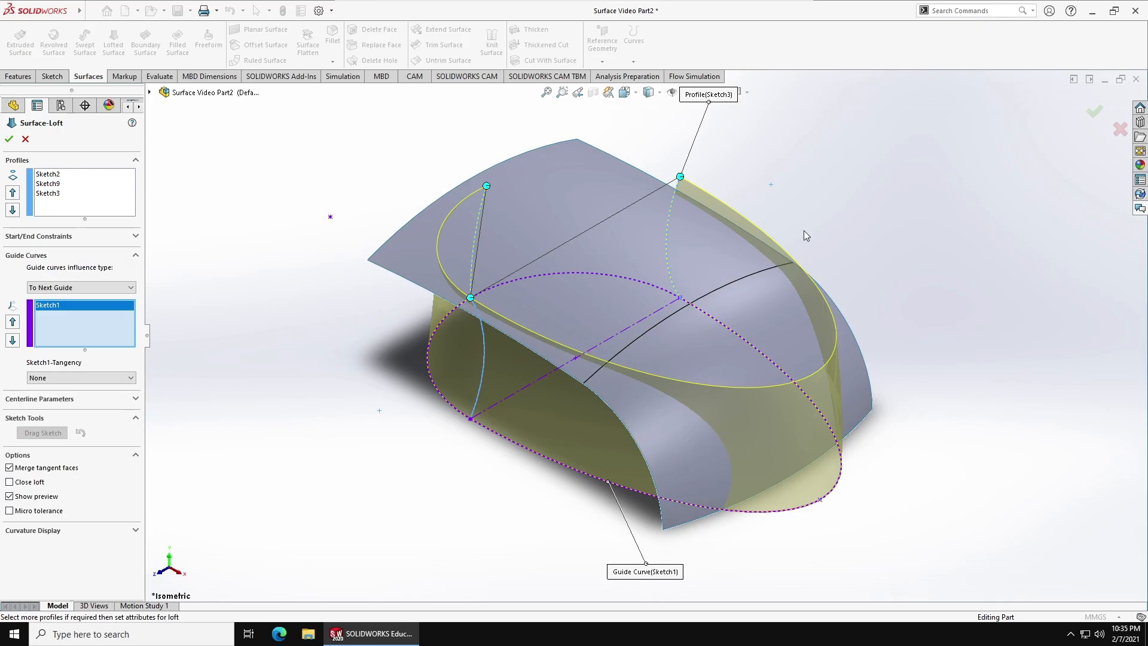
left_click(9, 482)
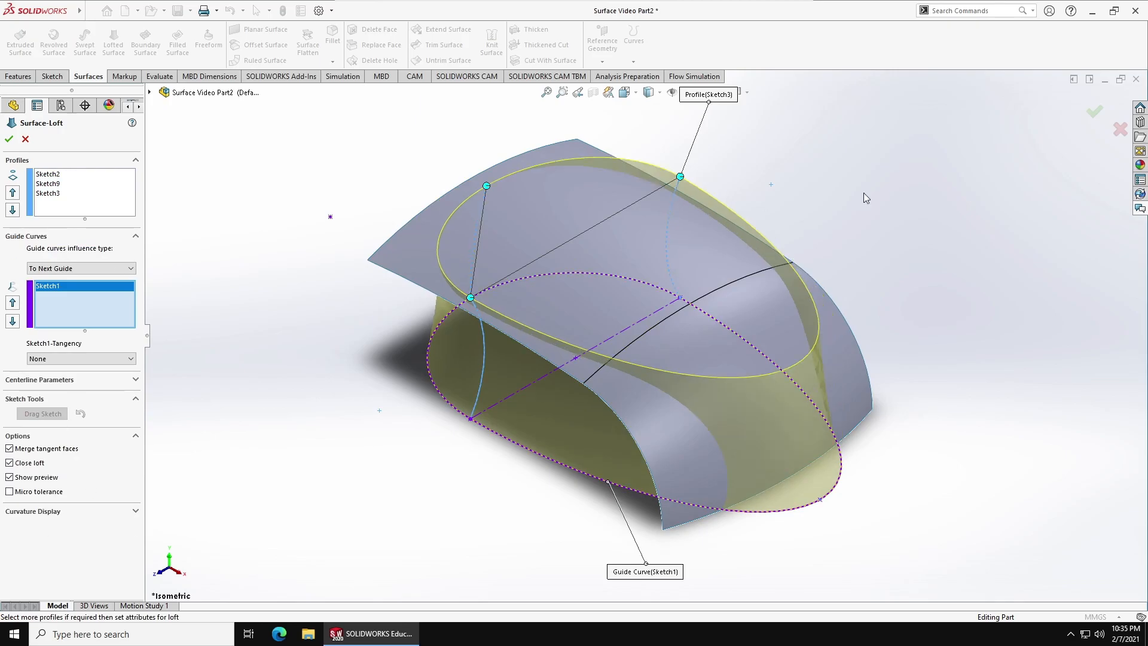
left_click(8, 140)
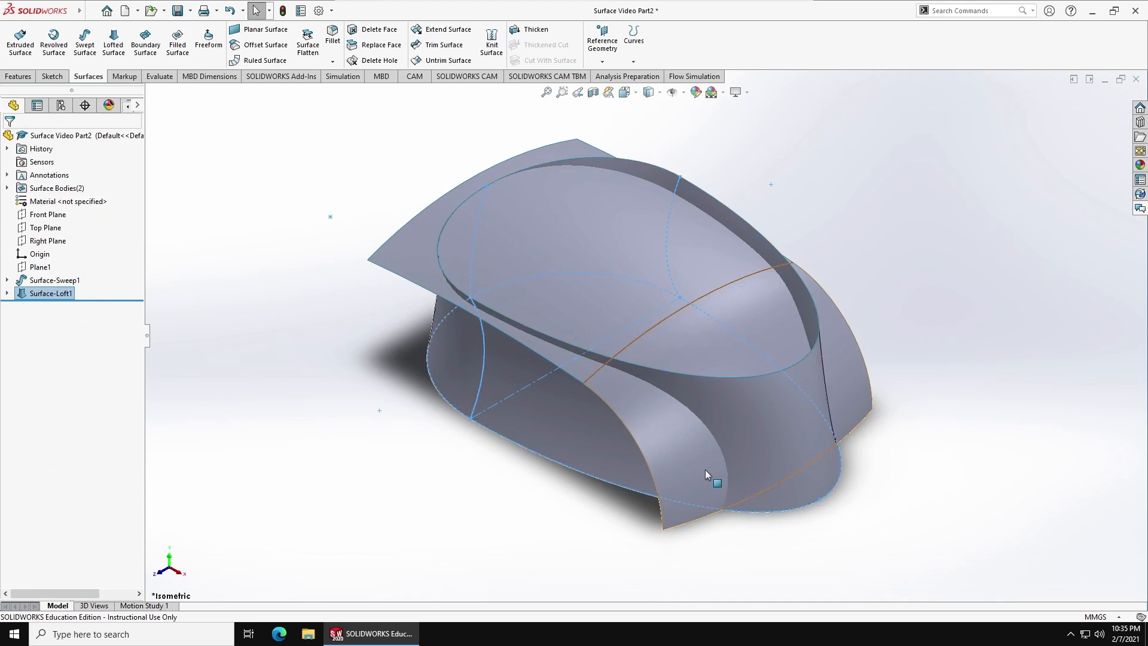
Step: Expand the list of surface bodies and set up a mutual trim between the swept and lofted surfaces
left_click(7, 188)
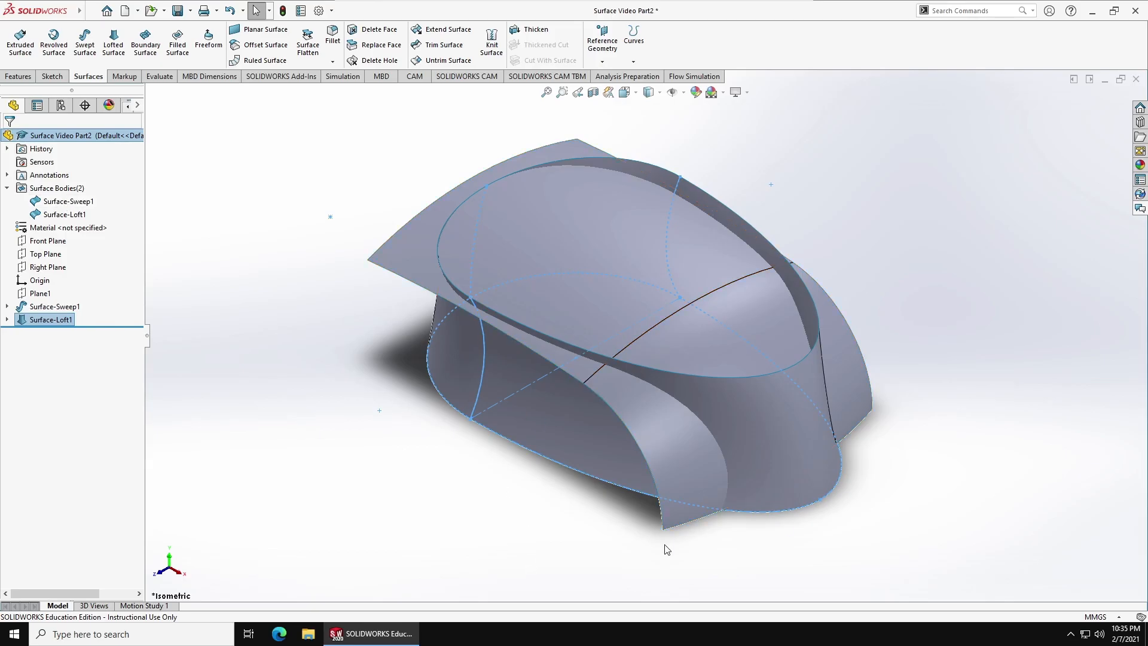
left_click(952, 426)
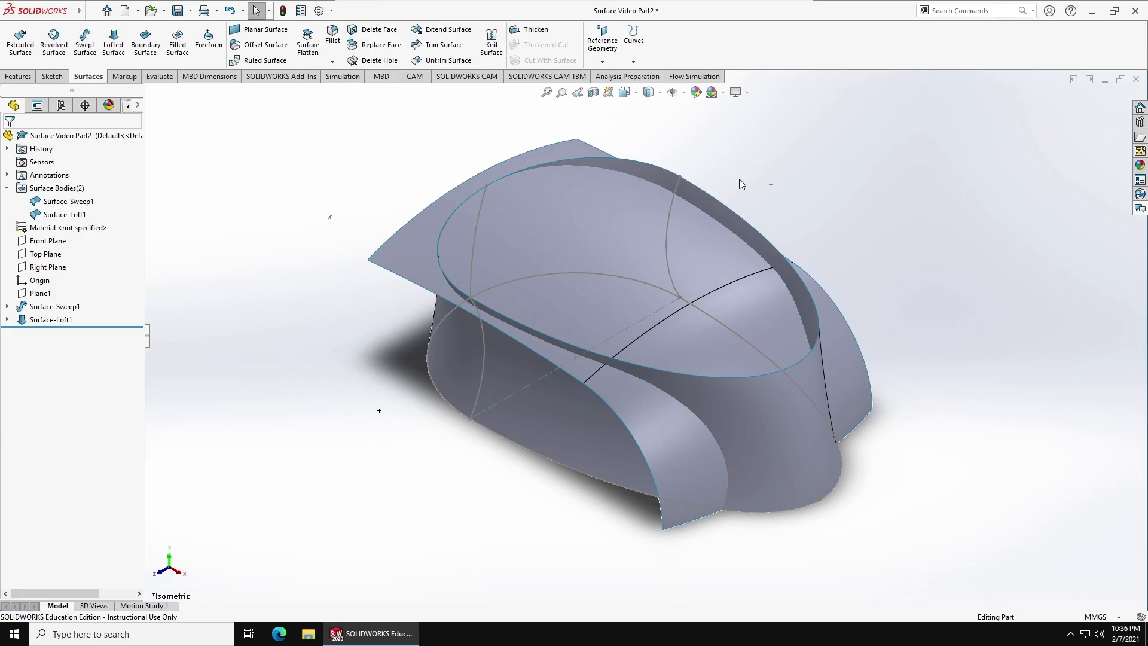
left_click(438, 46)
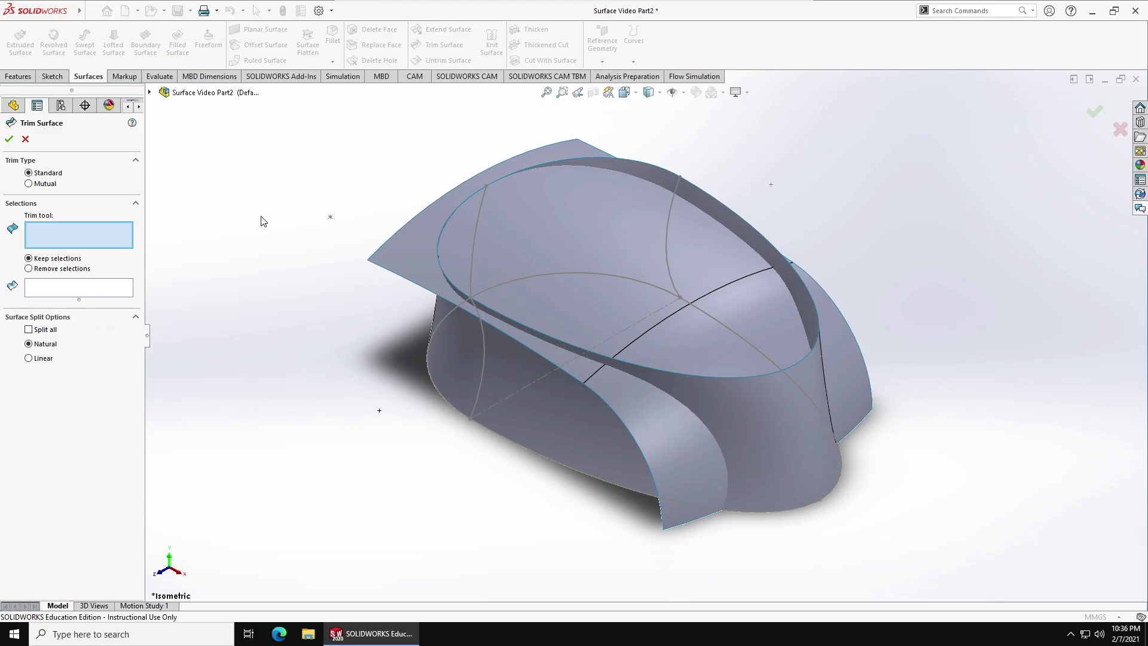
left_click(49, 184)
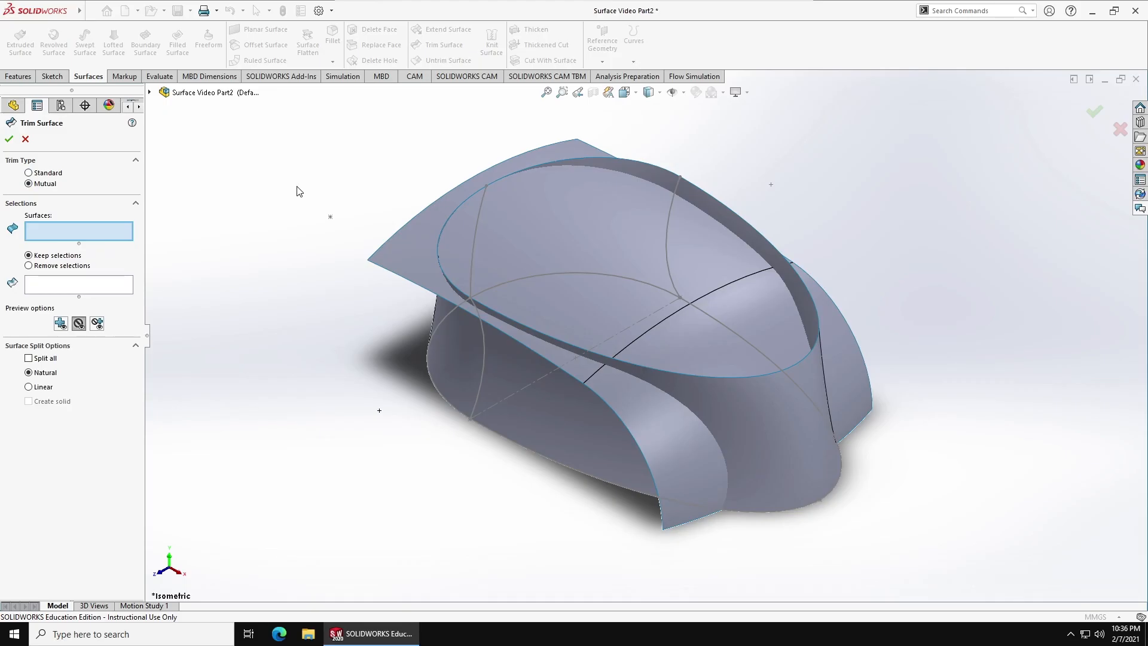
left_click(608, 250)
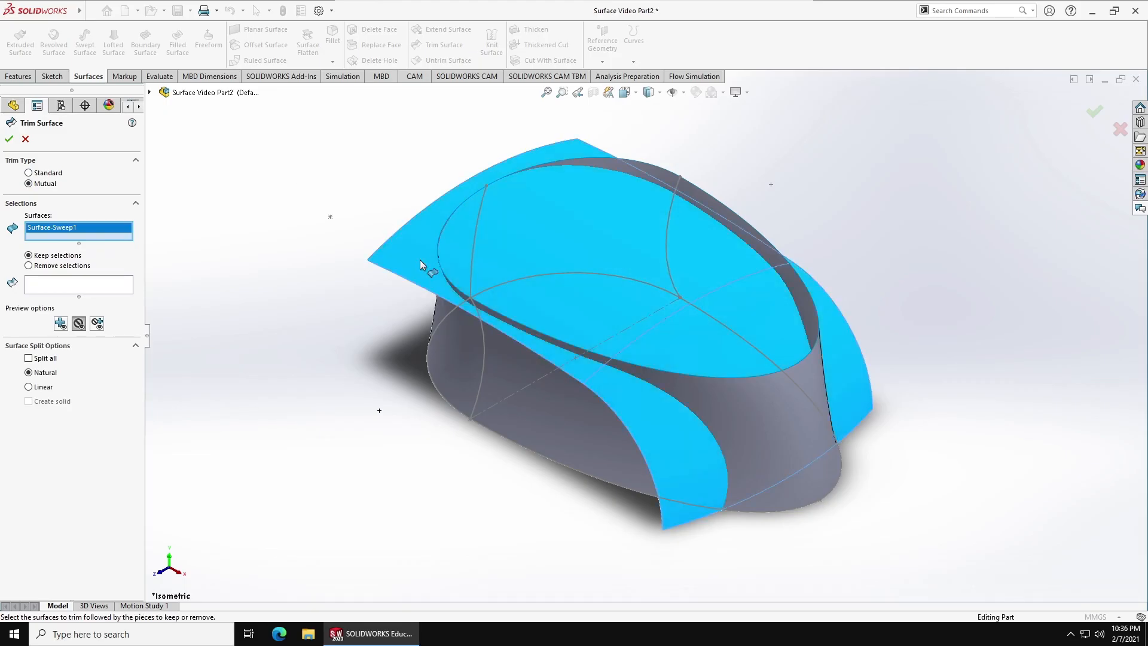
left_click(541, 408)
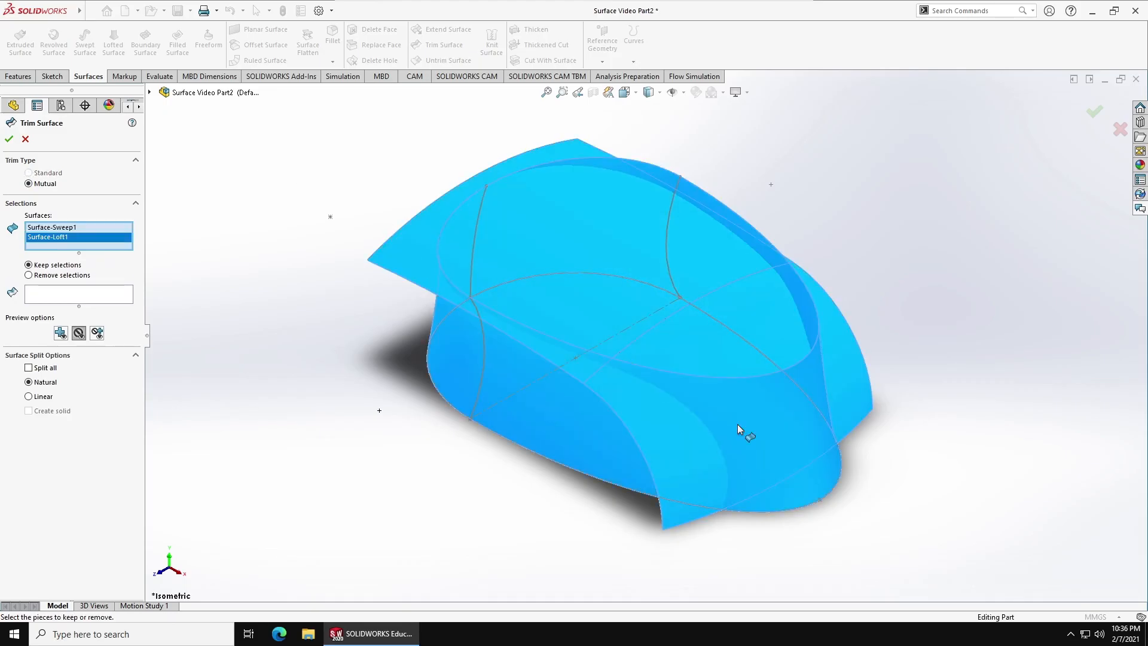
Step: Complete the mutual trim, keeping the swept piece inside the loft and the loft piece below it, with included surfaces previewed
left_click(73, 276)
left_click(60, 267)
left_click(71, 293)
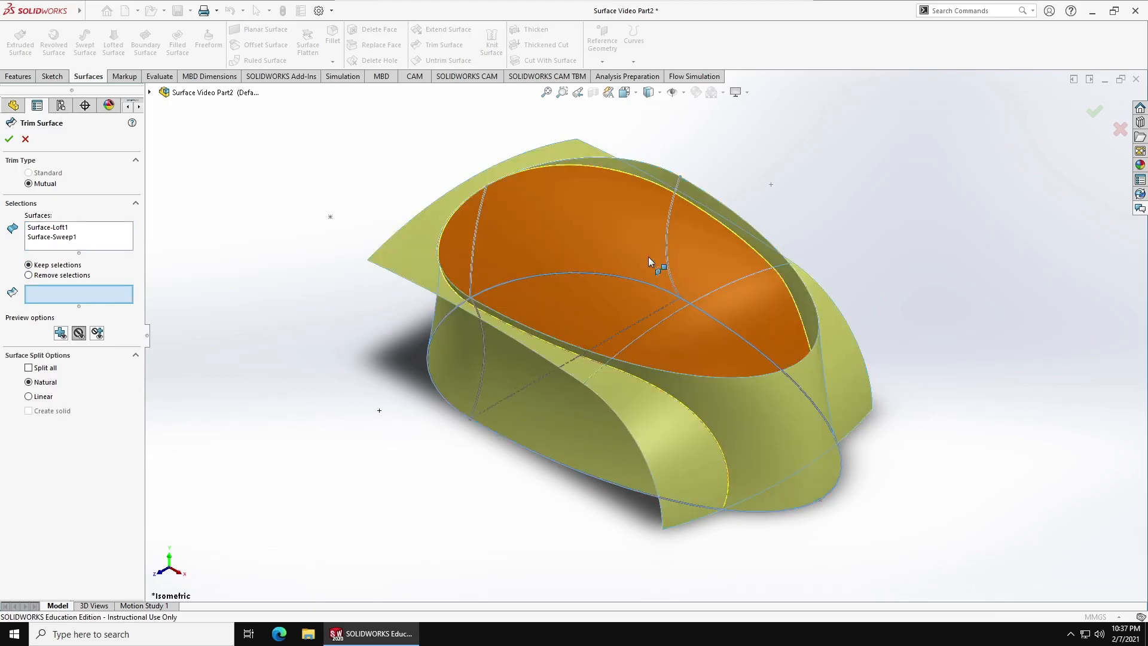
left_click(648, 257)
left_click(527, 418)
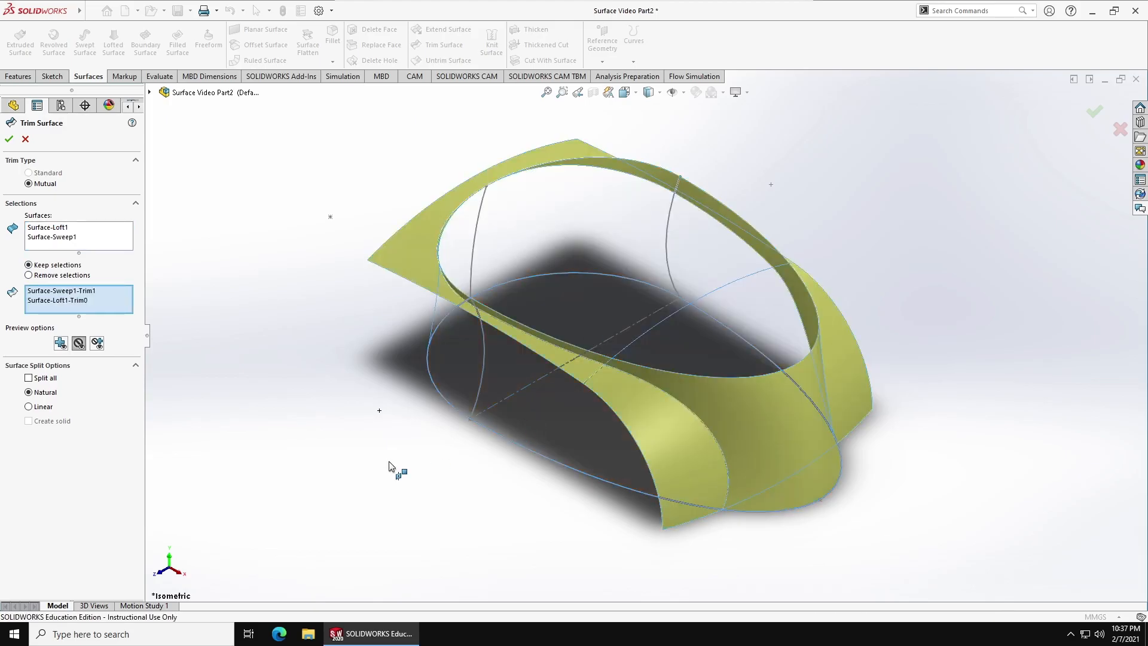
left_click(60, 344)
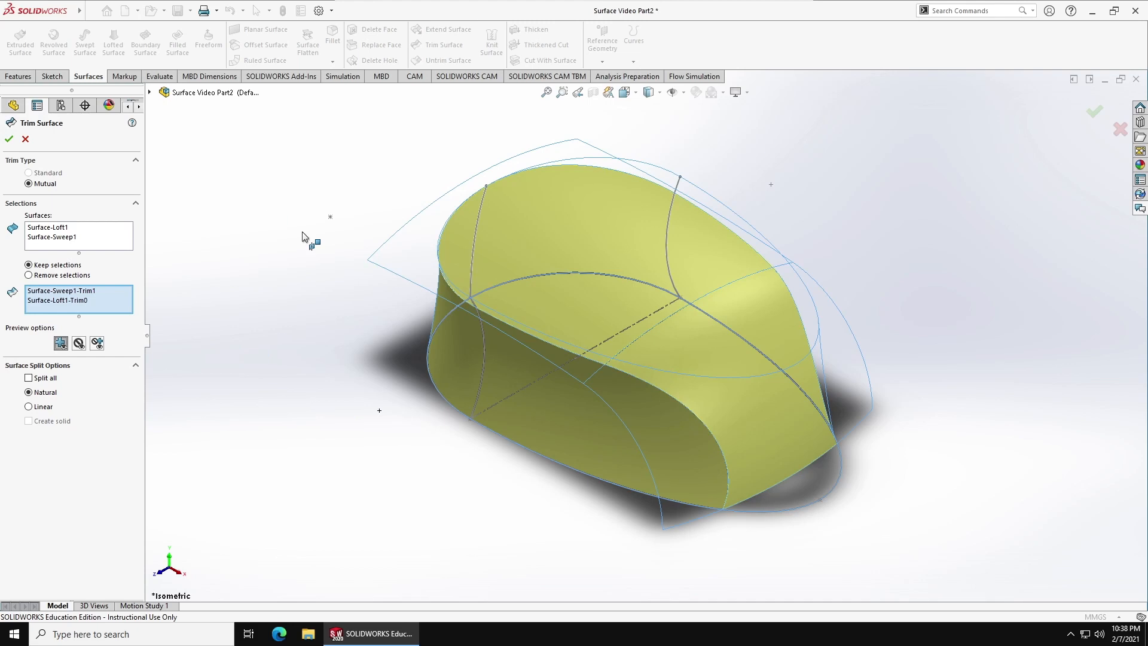
left_click(9, 139)
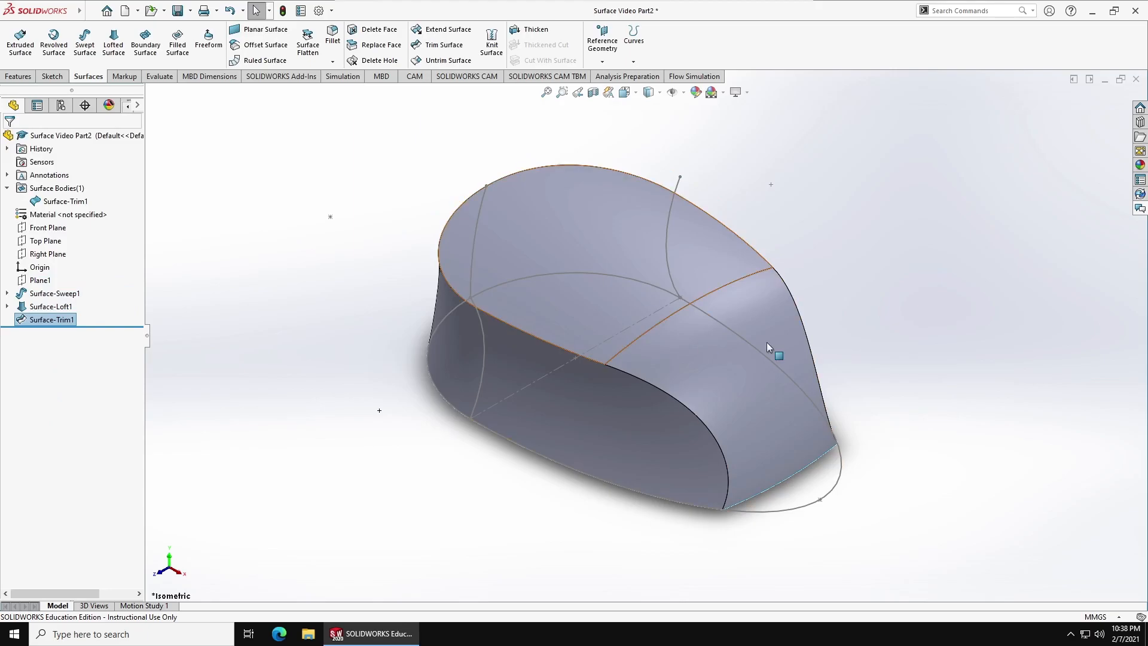
Step: Select the trimmed surface body to check its extent and inspect the model's open underside
left_click(61, 203)
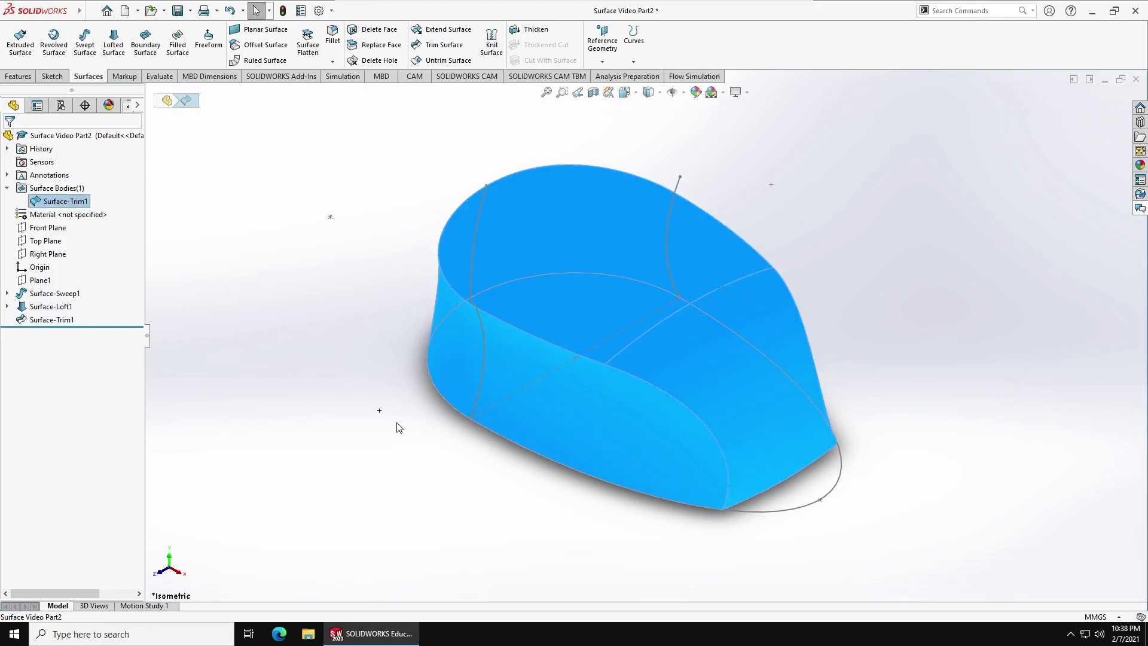
left_click(384, 472)
middle_click_drag(361, 489, 453, 390)
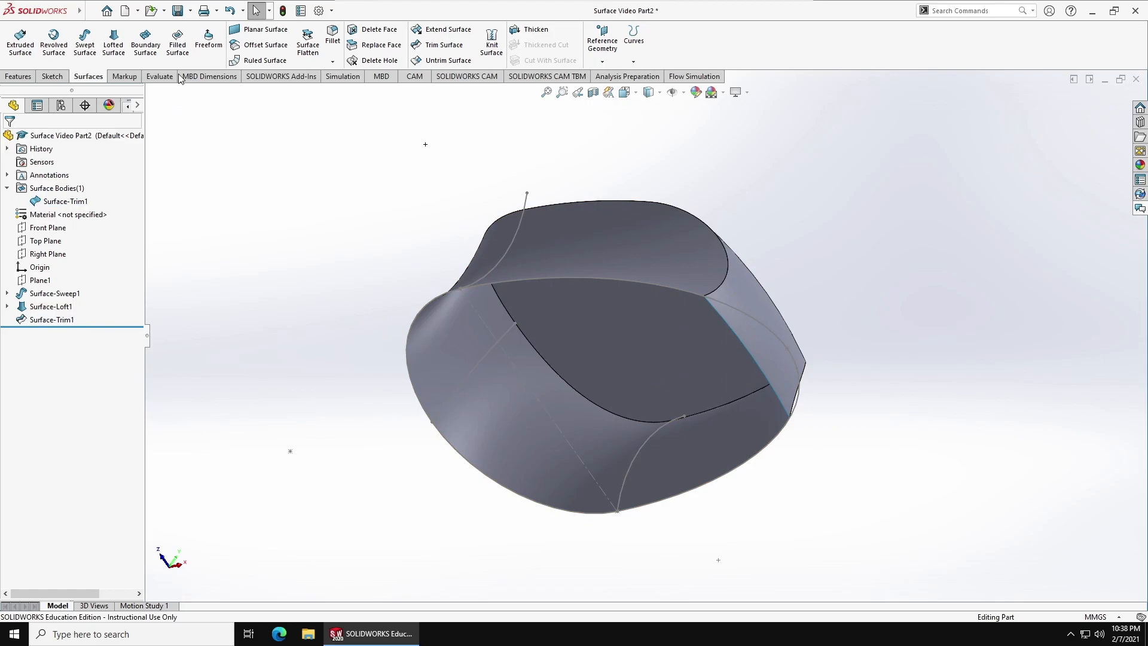
Step: Set up a filled surface over the open underside, using its front edge and long curved edge as patch boundary
left_click(178, 50)
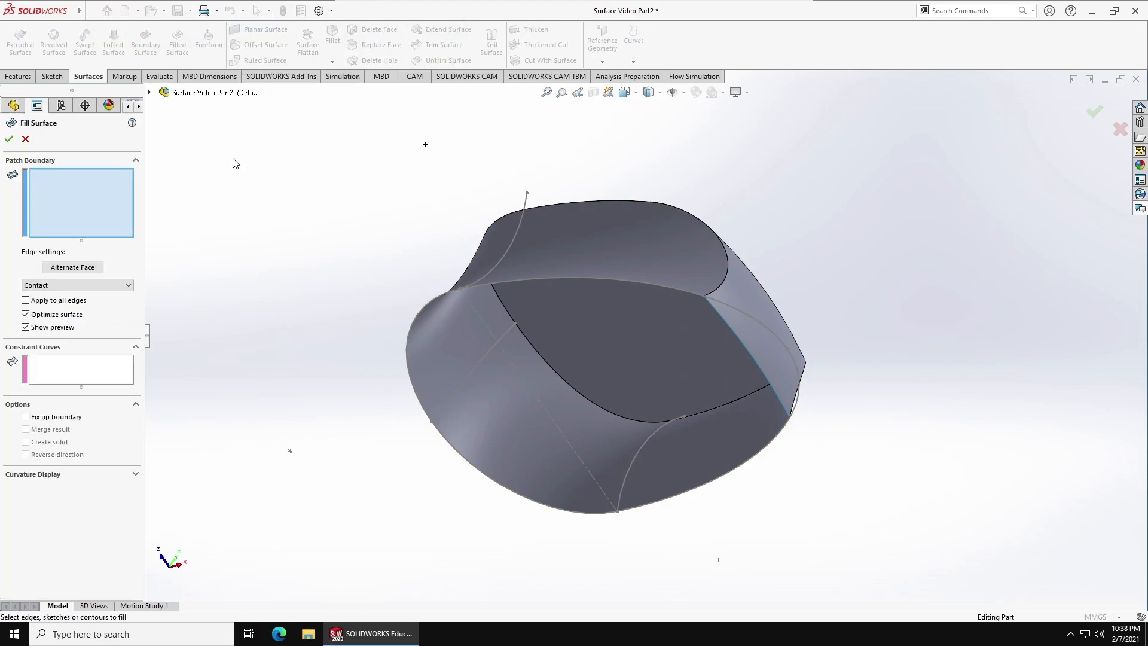
left_click(722, 315)
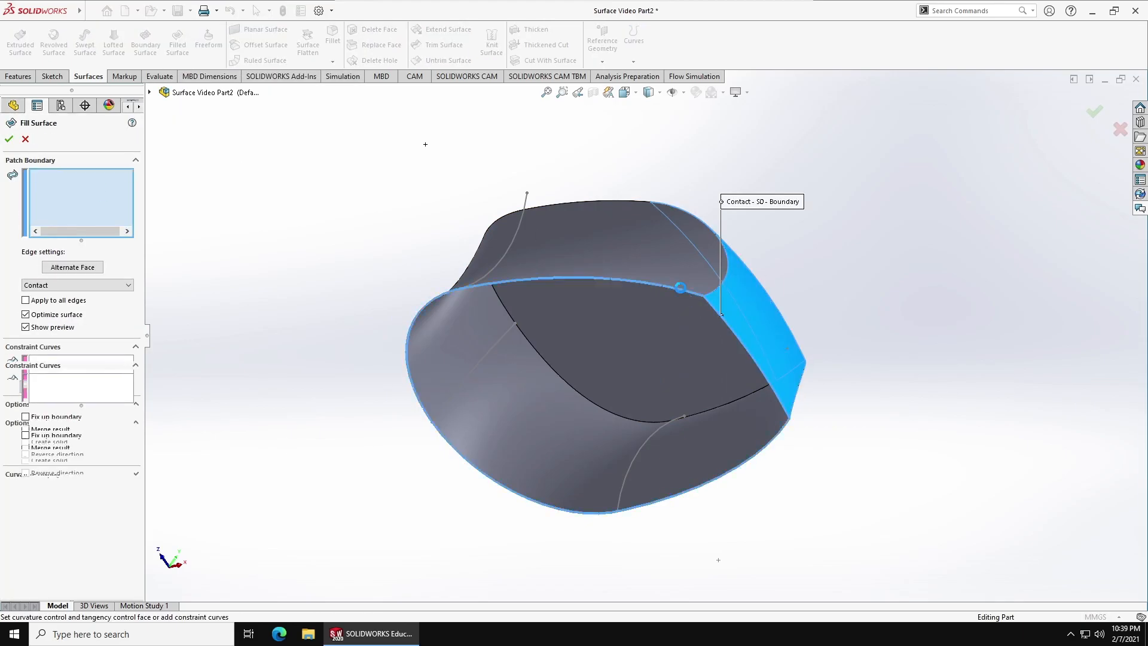
left_click(680, 287)
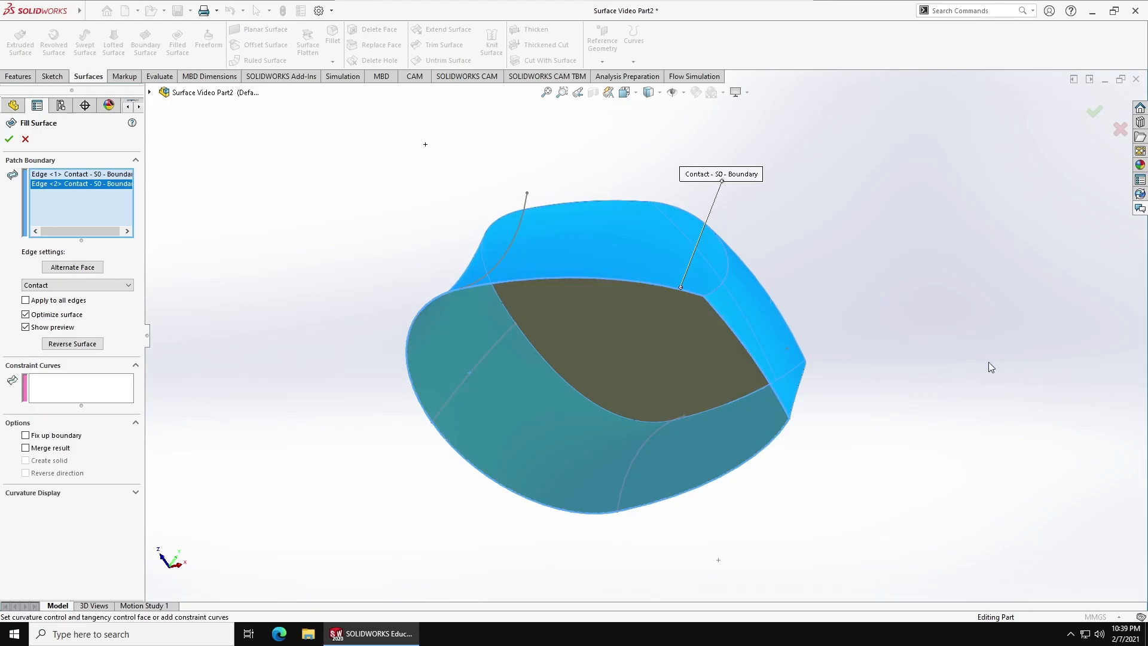
Step: Try the Tangent edge setting on the fill's long curved boundary edge and inspect the preview
left_click(102, 287)
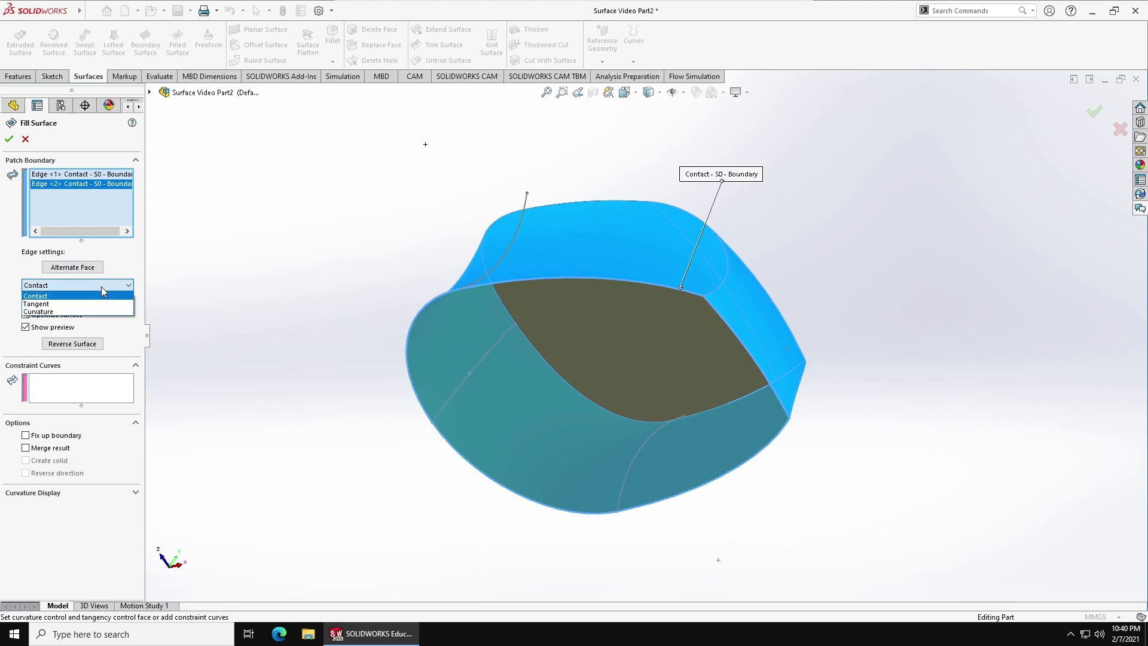
left_click(90, 300)
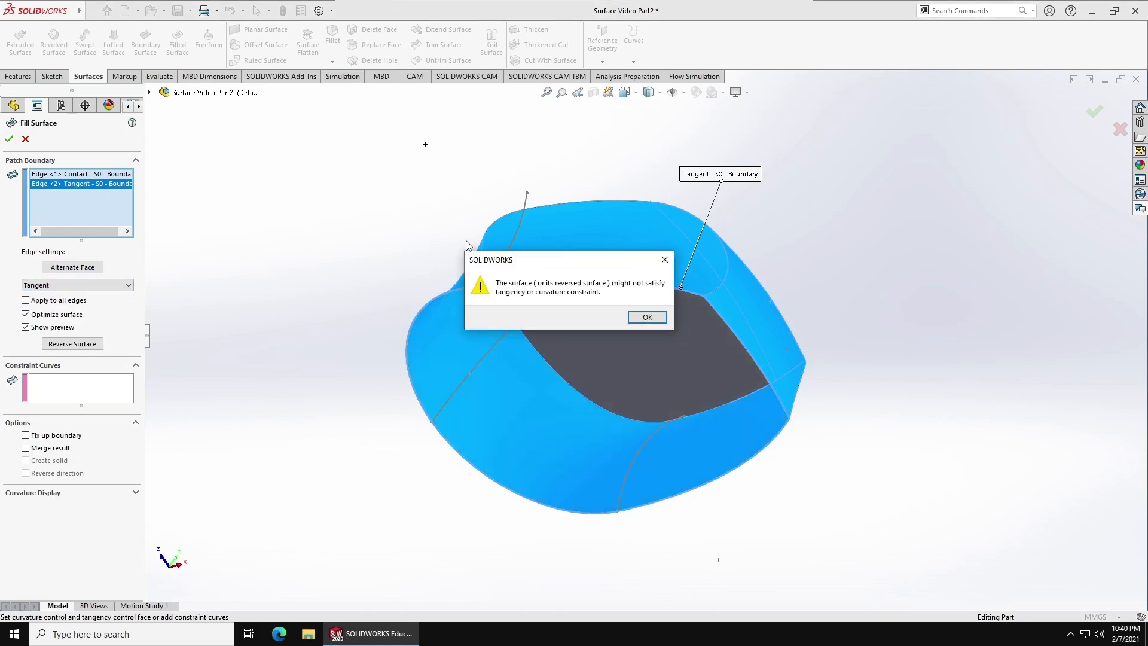
left_click(648, 317)
middle_click_drag(376, 253, 450, 339)
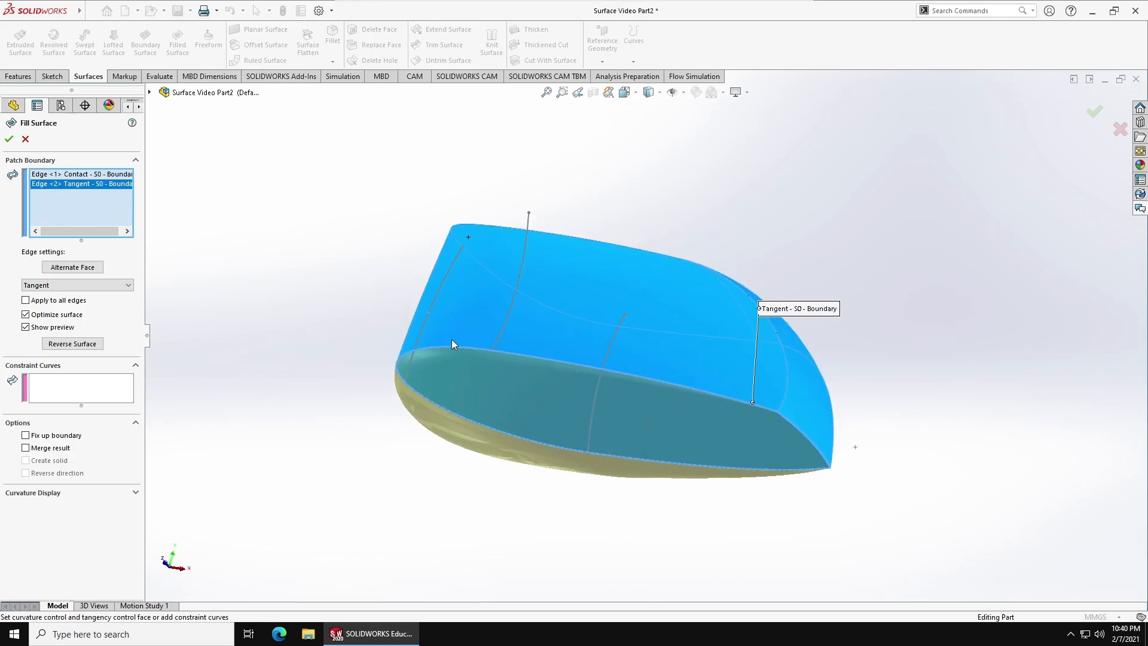
Step: Set the fill's long curved boundary edge to Curvature
left_click(91, 286)
left_click(59, 311)
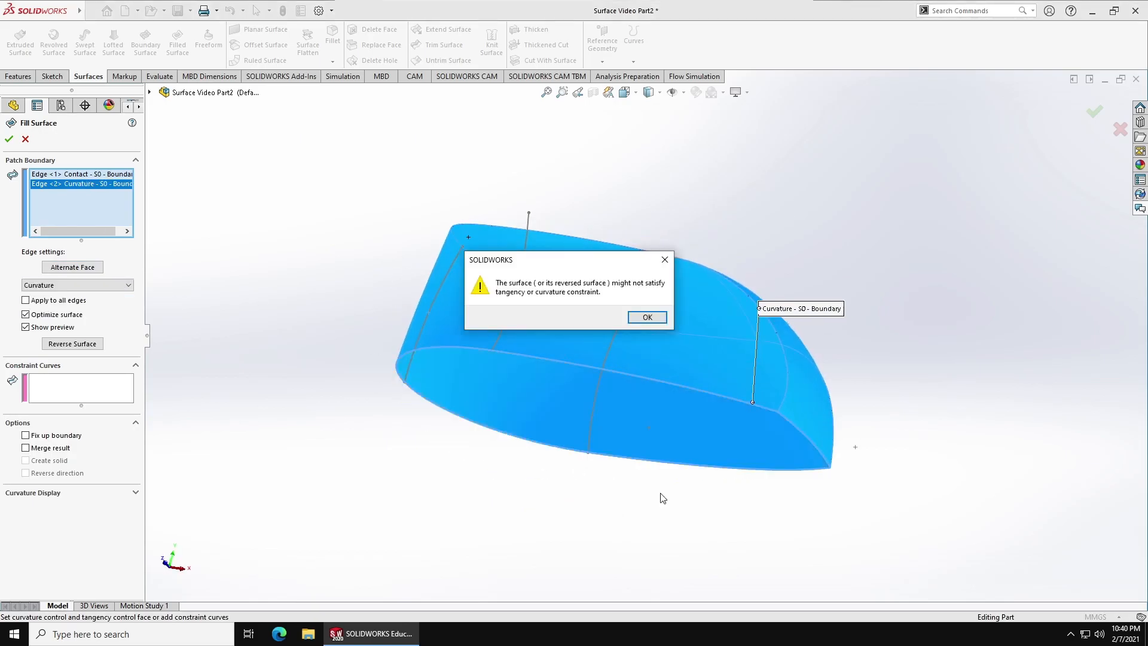
left_click(648, 317)
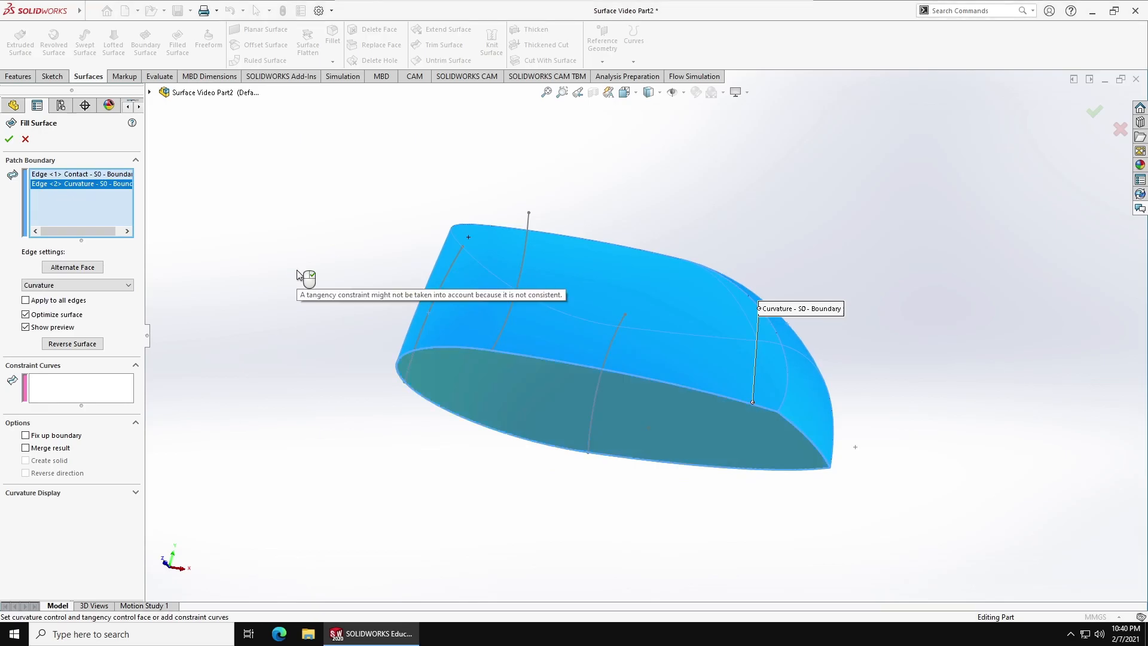
Step: Set the fill's long curved boundary edge back to Contact and inspect the preview from below
left_click(106, 287)
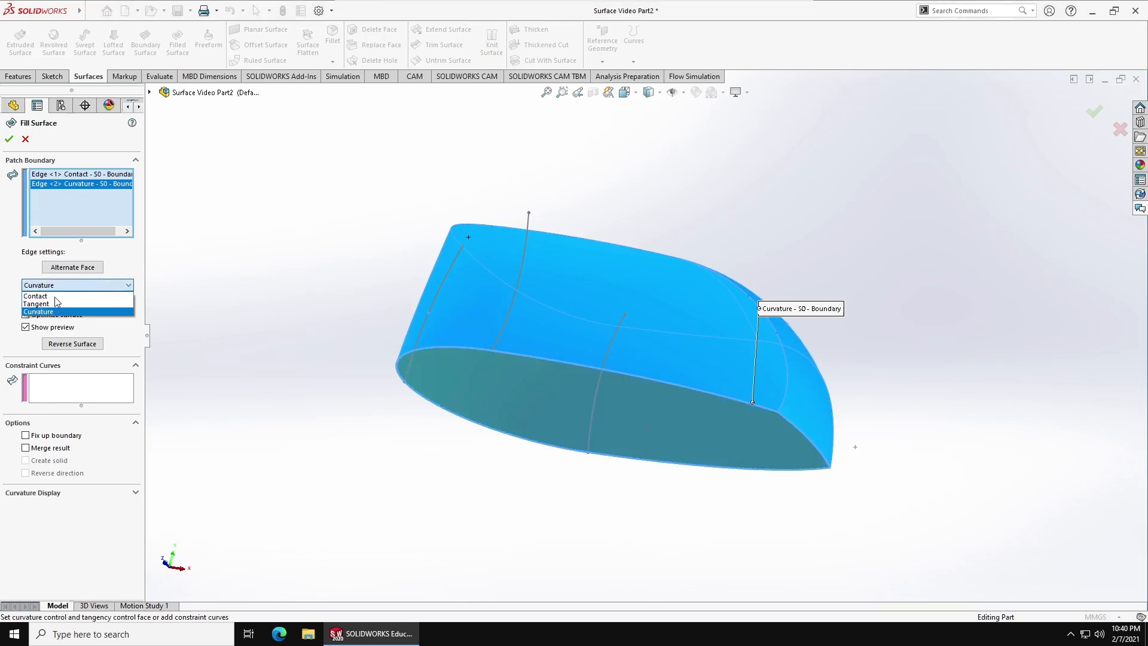
left_click(53, 297)
left_click(47, 287)
left_click(36, 296)
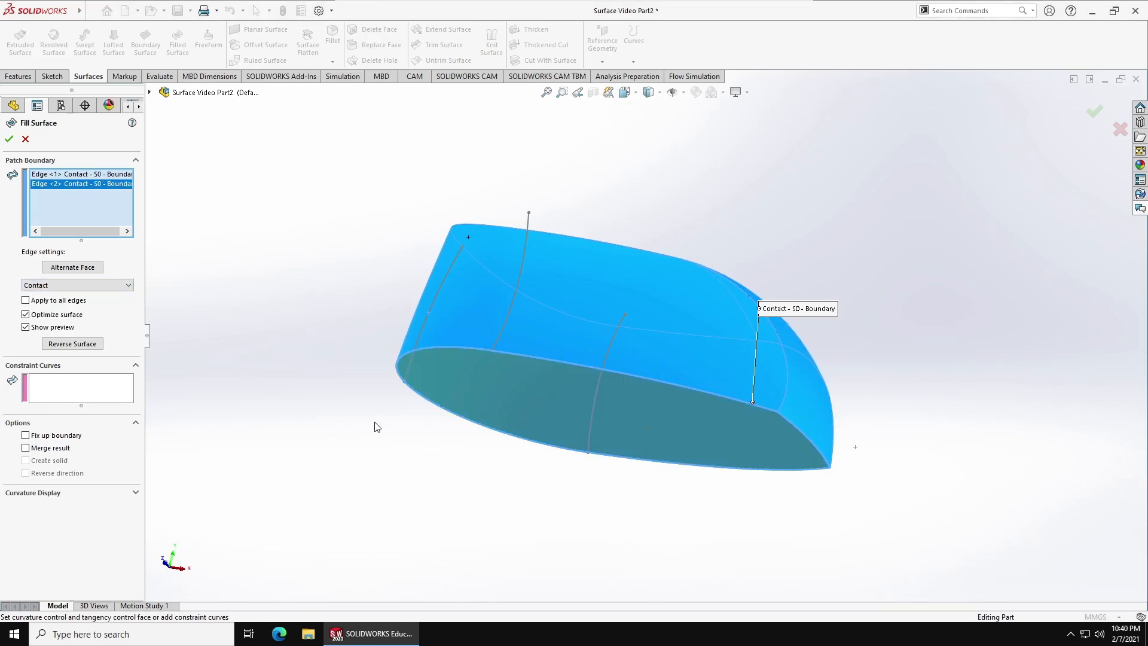
middle_click_drag(378, 425, 217, 314)
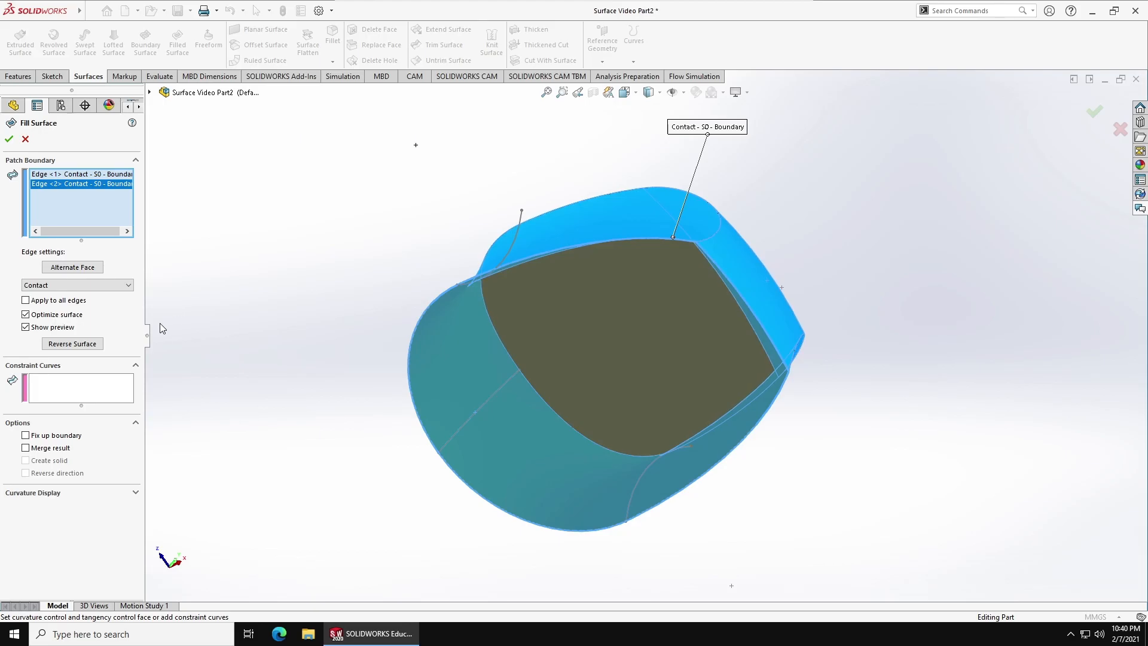
Step: Apply the Contact setting to all boundary edges, enable Fix up boundary and create the filled surface
key("Up")
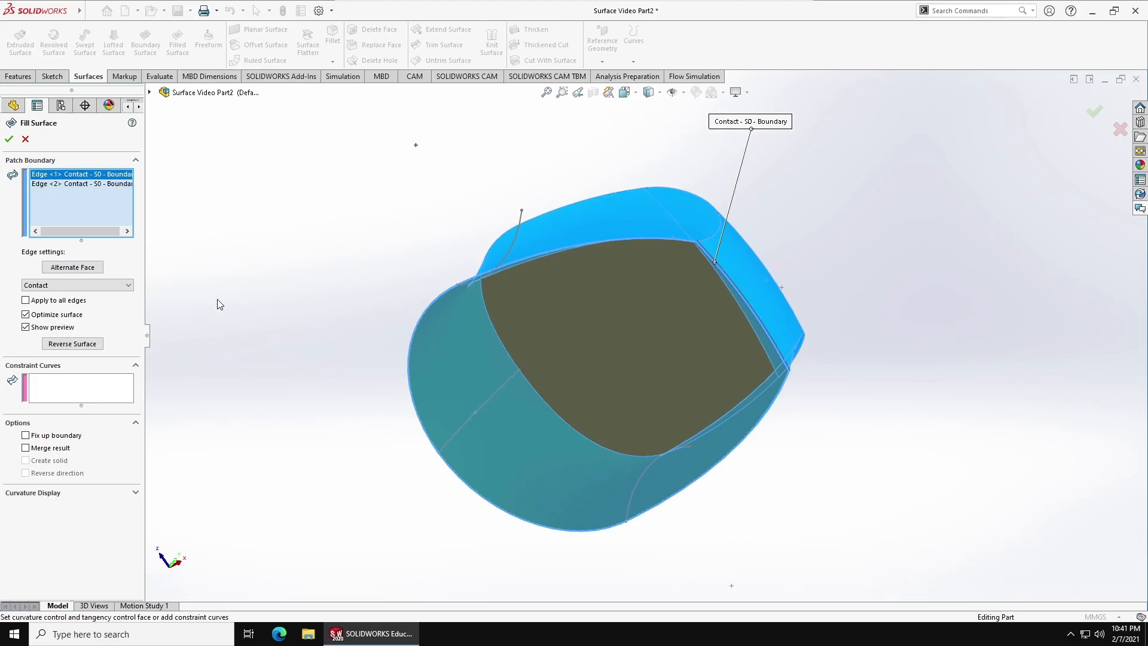
left_click(55, 299)
left_click(65, 436)
left_click(9, 140)
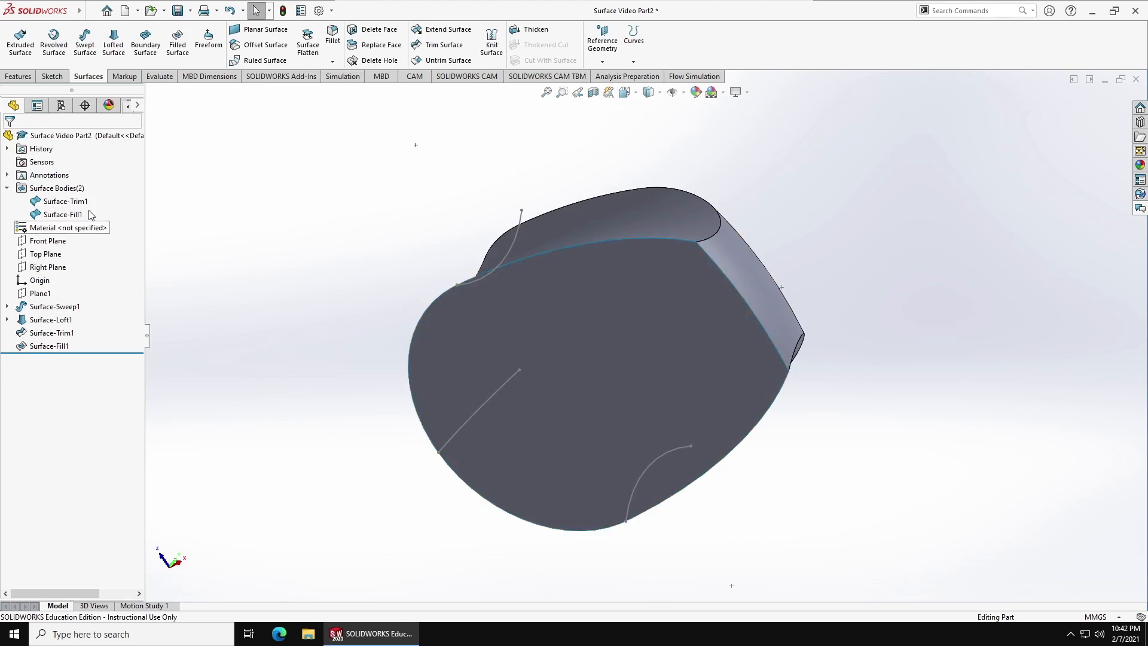
Step: Highlight the trimmed and filled surface bodies in turn and inspect the closed underside from several angles
left_click(70, 204)
left_click(70, 214)
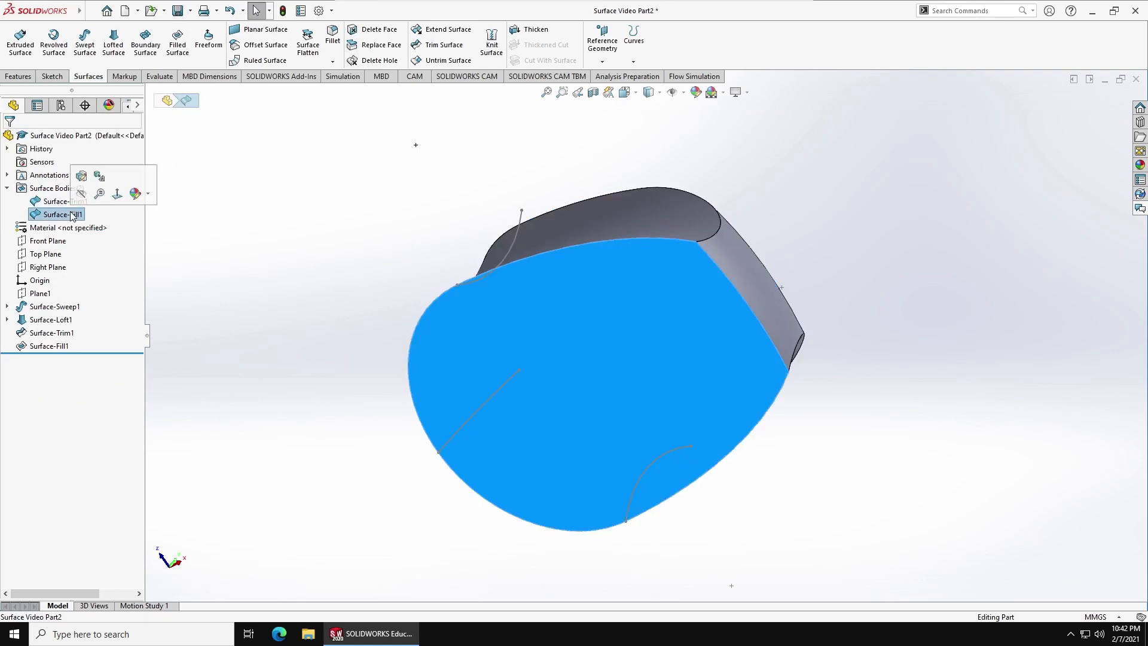
left_click(315, 196)
middle_click_drag(315, 196, 613, 322)
left_click(673, 326)
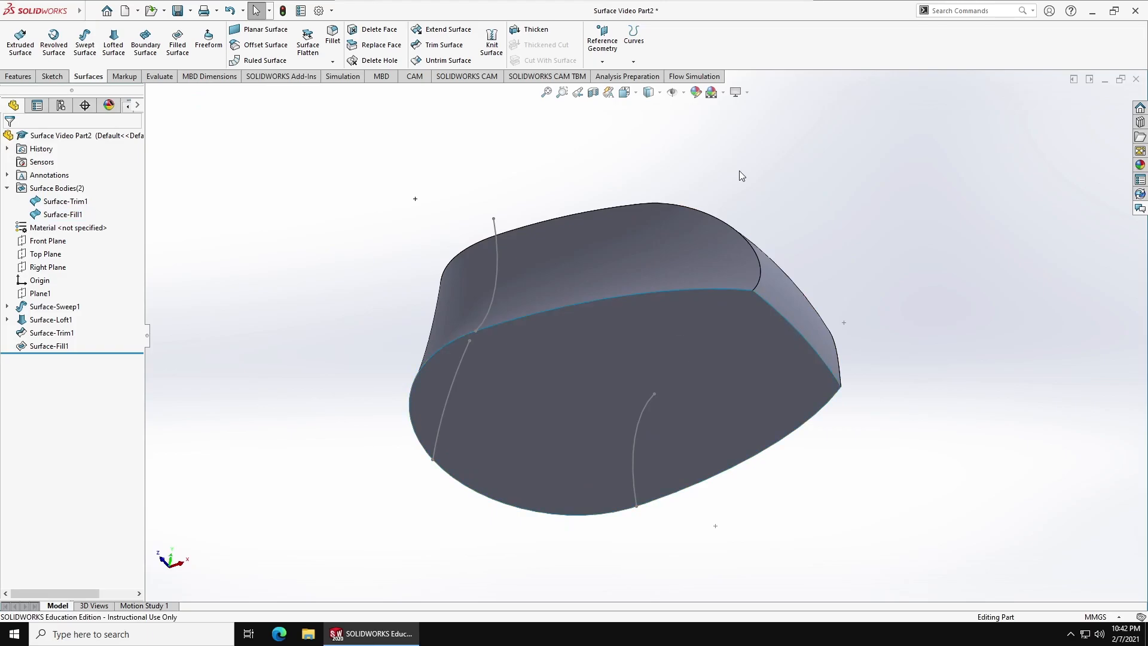
middle_click_drag(762, 187, 663, 350)
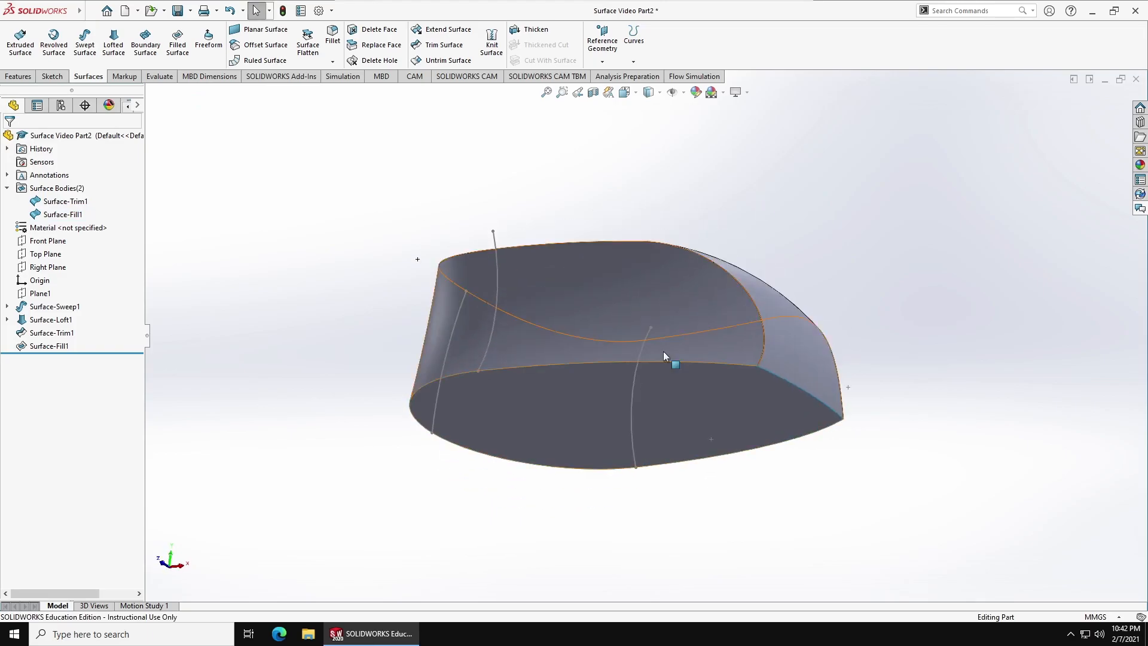
Step: Preview a Front Plane section through the two surface bodies to check the interior, then discard it
left_click(593, 92)
middle_click_drag(833, 195, 681, 249)
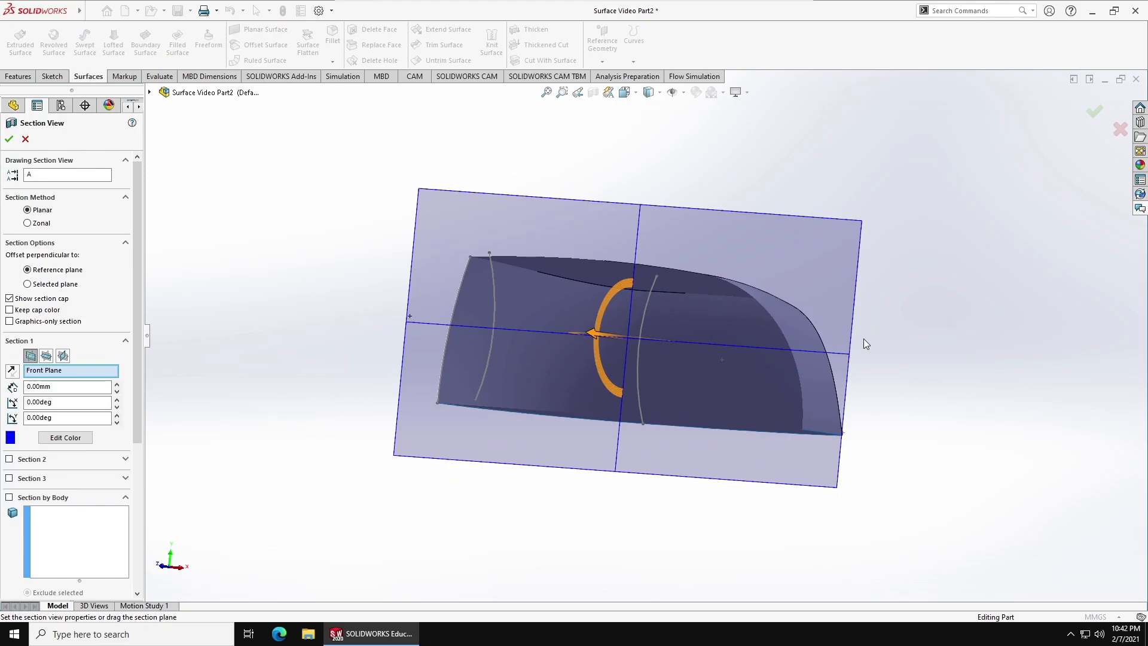
left_click(25, 139)
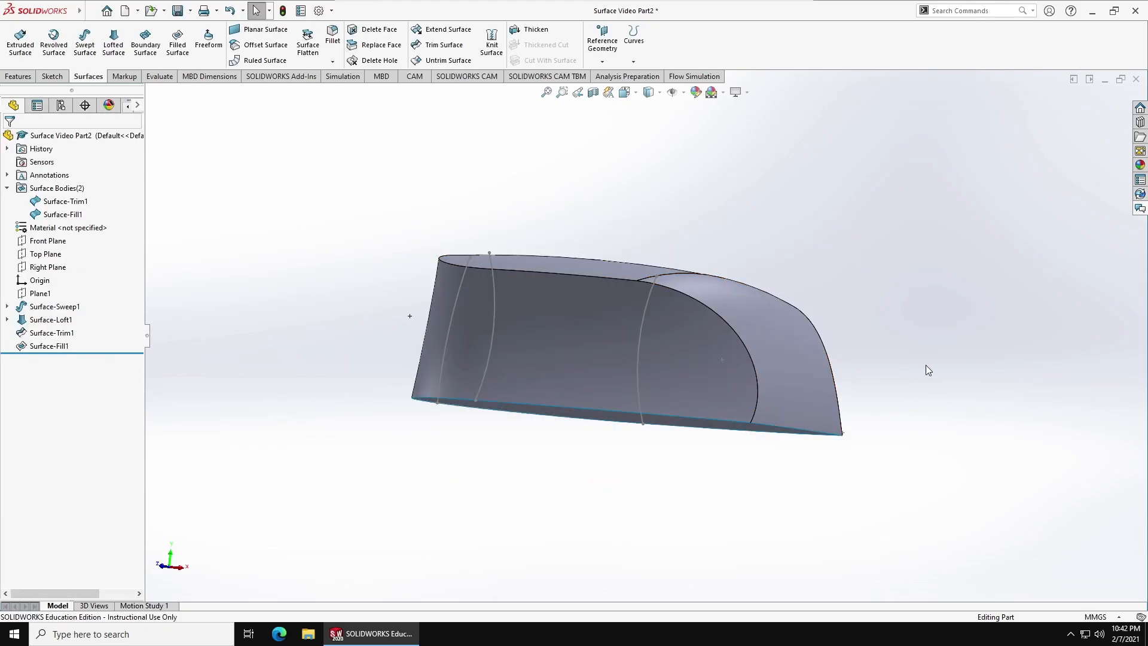
Step: Knit the trimmed surface and the filled surface together with Create solid and Merge entities enabled
middle_click_drag(926, 366, 921, 272)
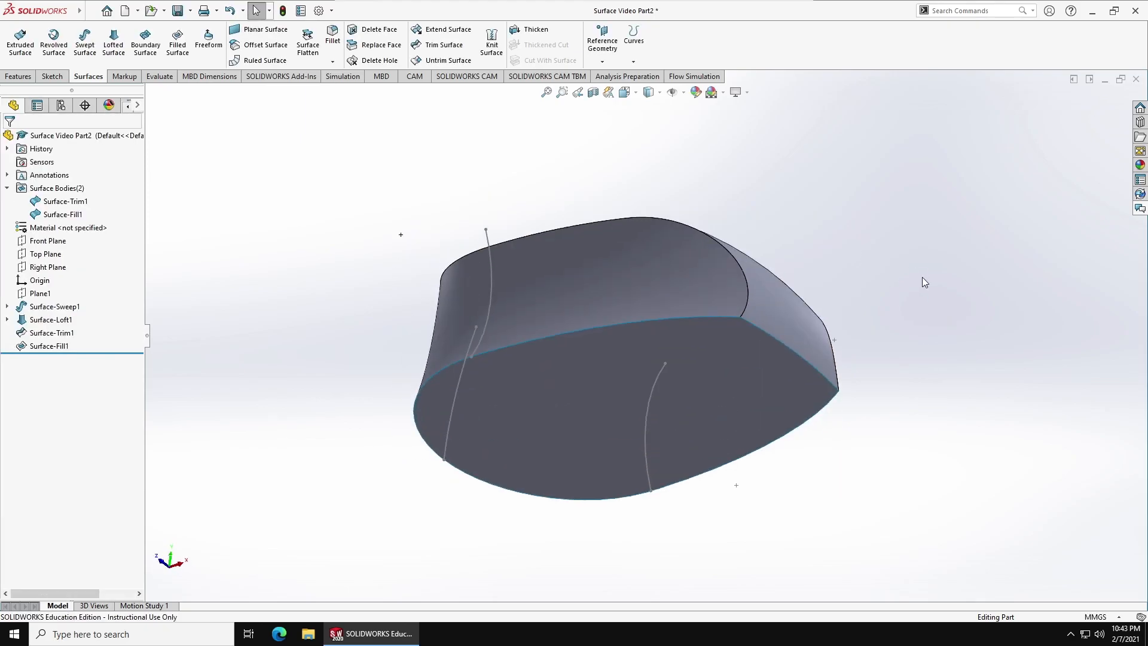
left_click(492, 42)
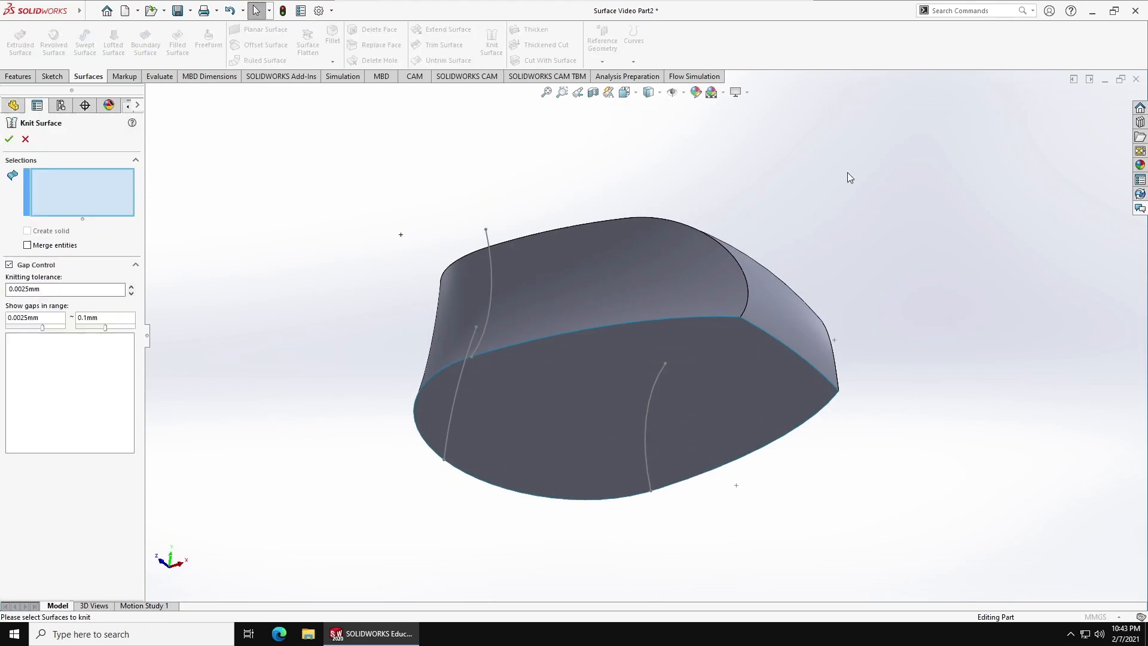
left_click(770, 307)
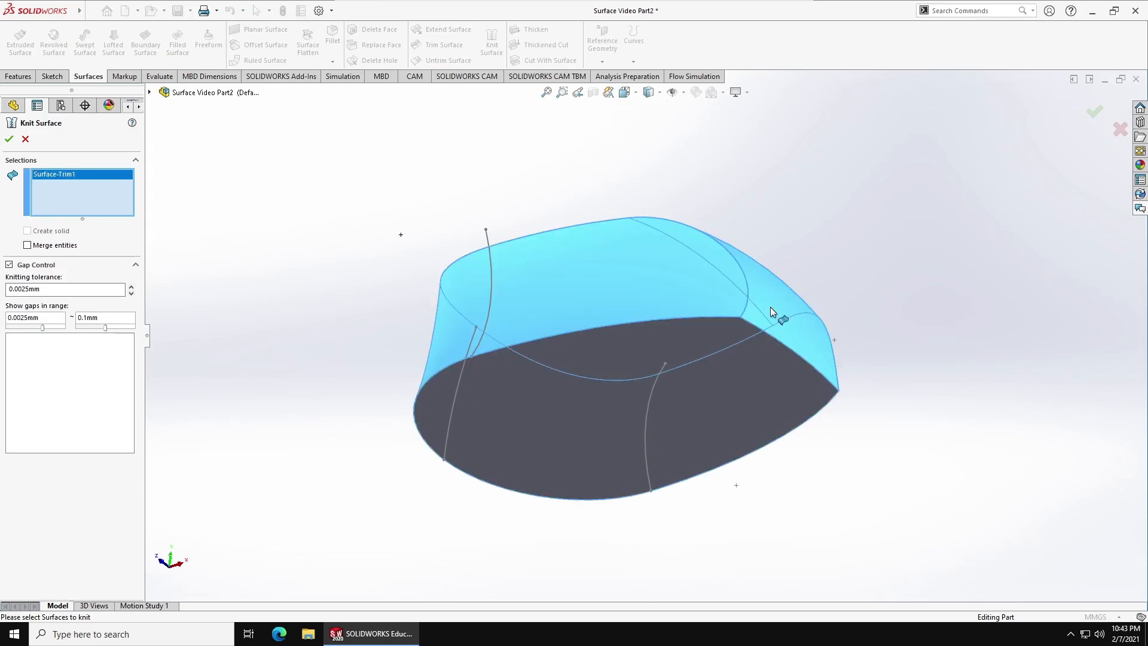
left_click(727, 389)
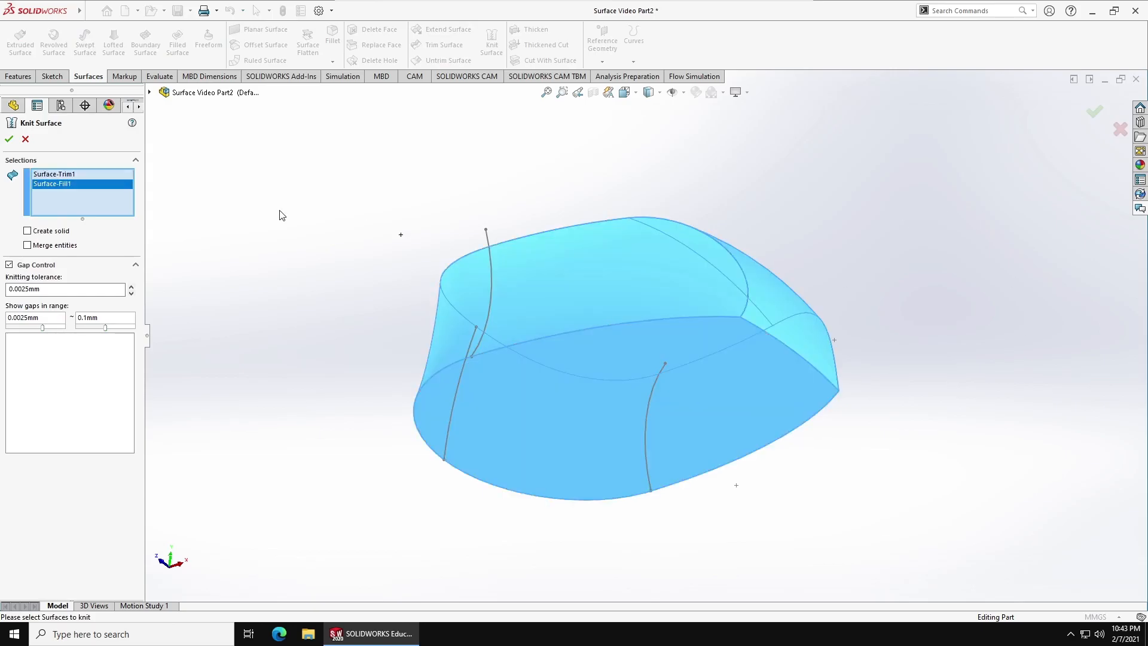
left_click(59, 236)
left_click(54, 246)
left_click(9, 139)
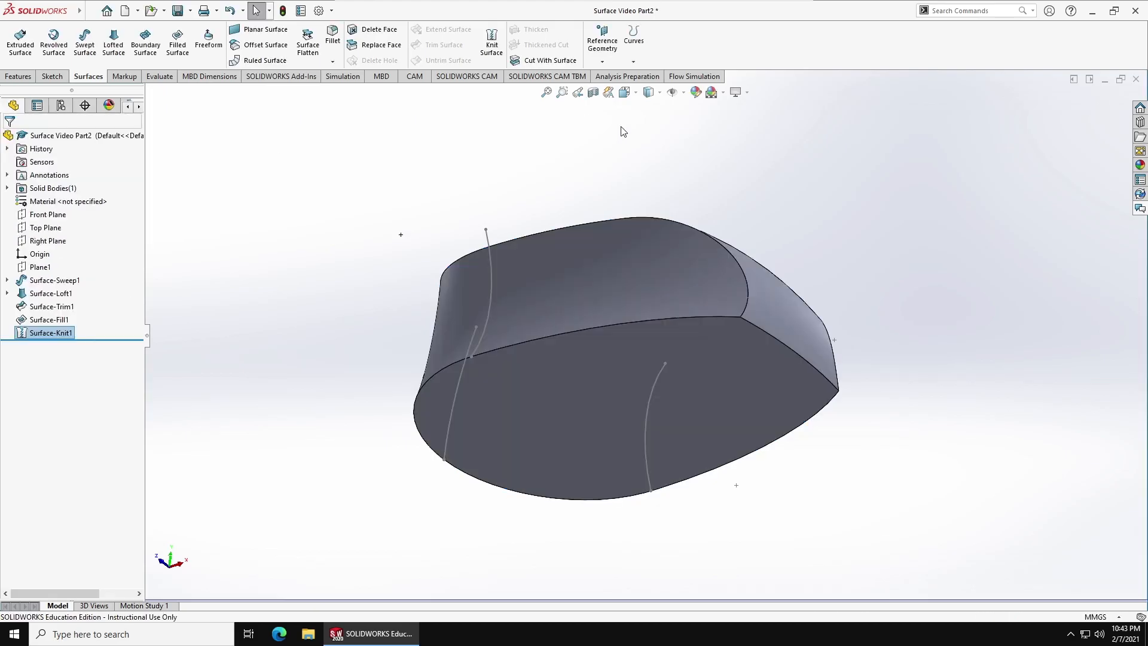
Step: Check the knitted body with a temporary Front Plane section and expand the list of solid bodies
left_click(593, 91)
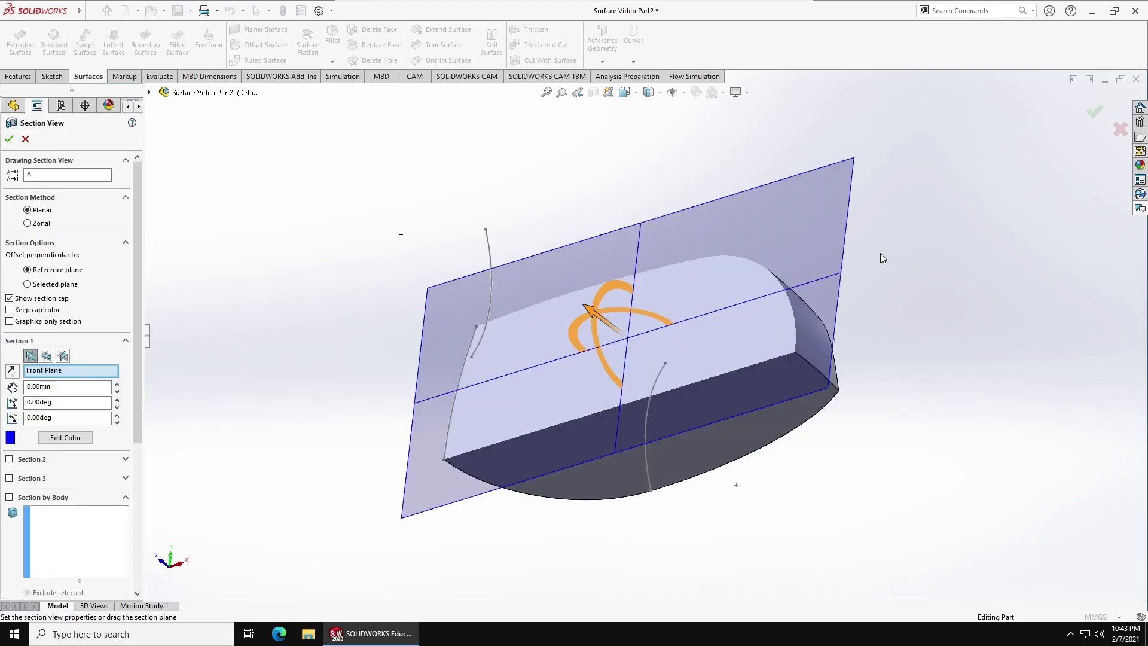
left_click(25, 139)
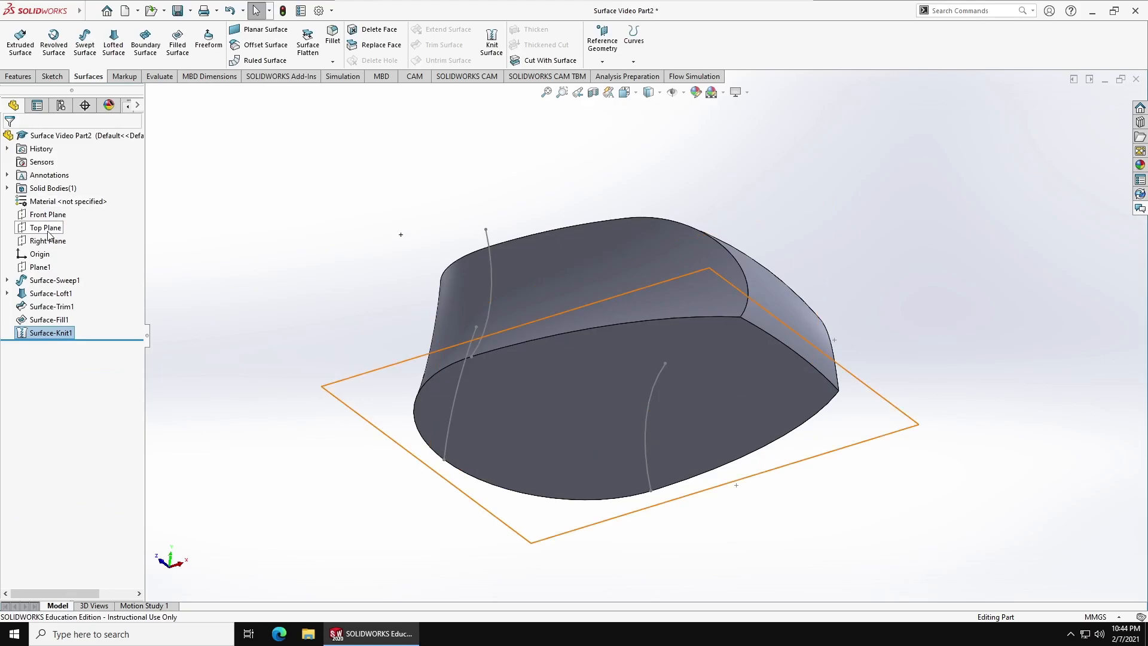
left_click(7, 187)
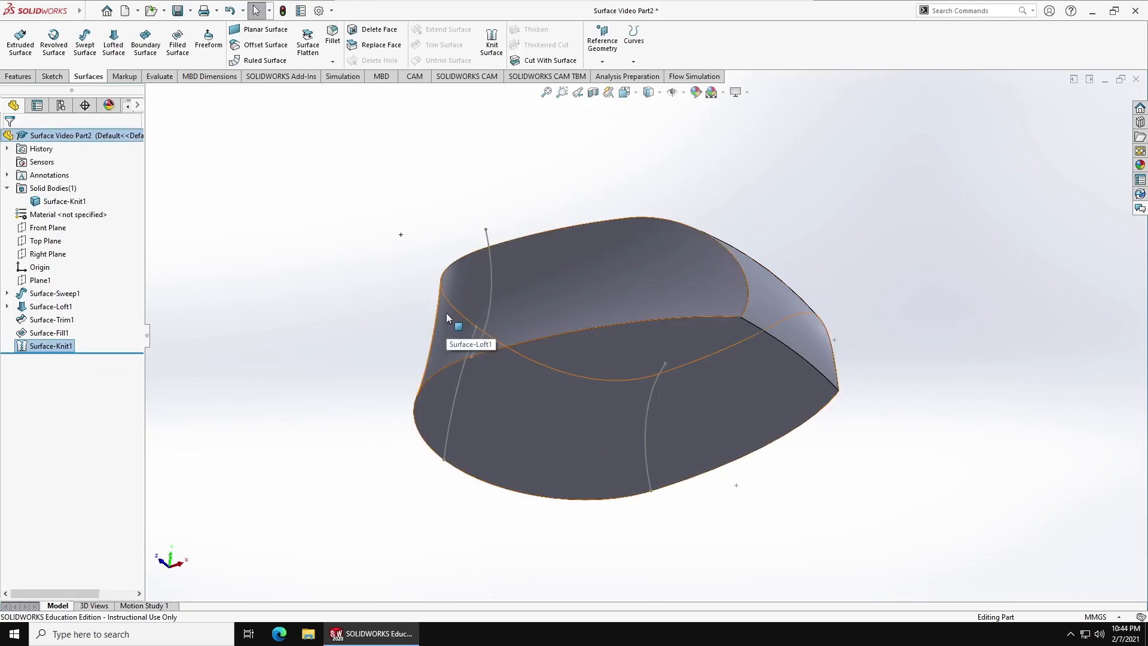
Step: Delete the knit surface feature
right_click(64, 348)
left_click(92, 404)
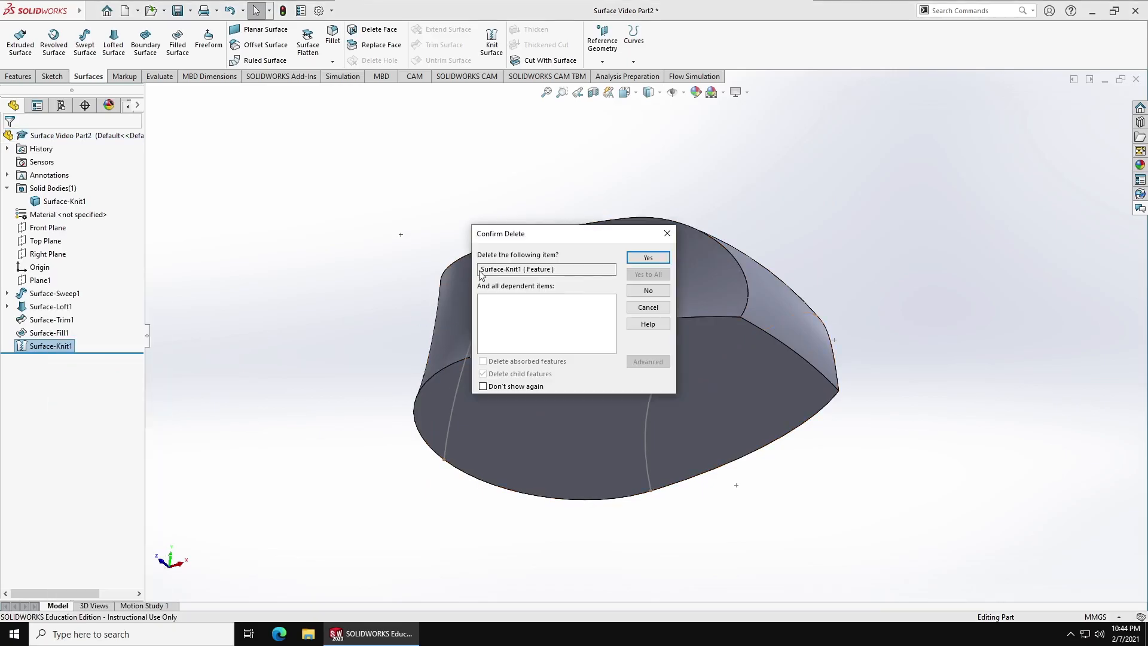
key("Return")
Step: Edit the filled surface to enable Merge result and Create solid
right_click(52, 348)
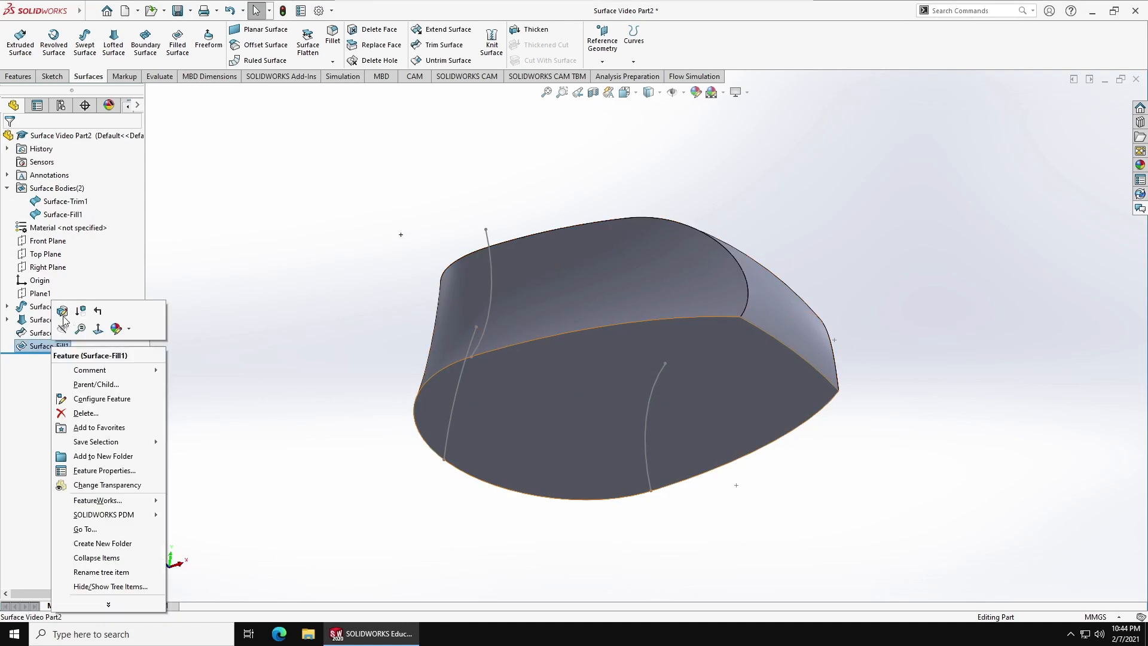
left_click(64, 307)
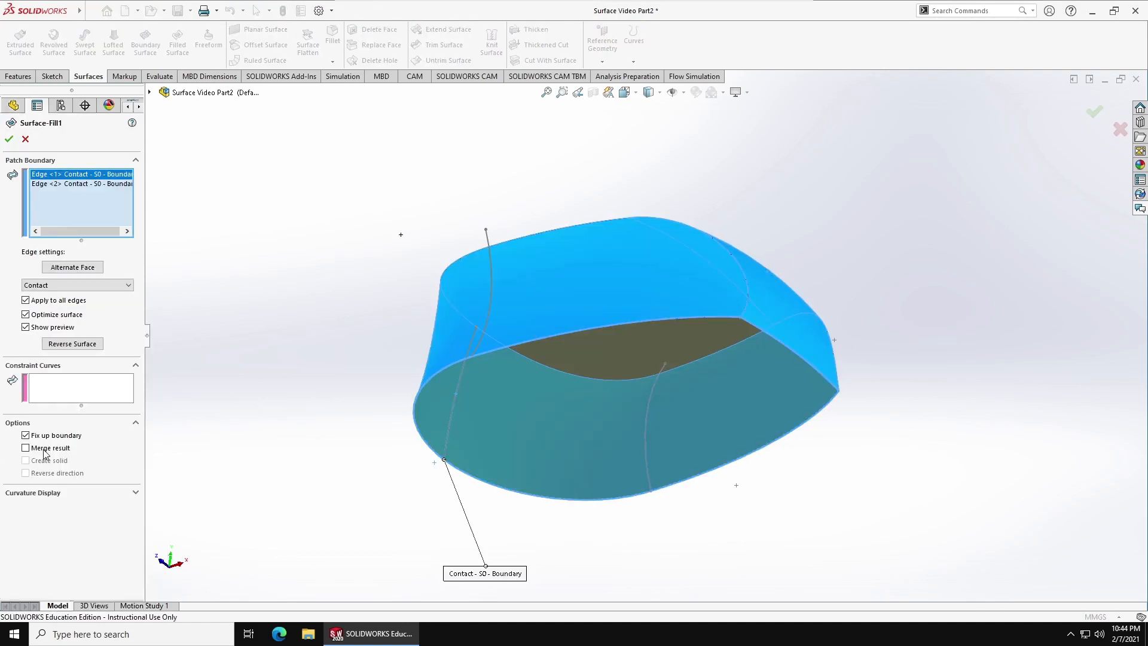
left_click(25, 448)
left_click(53, 461)
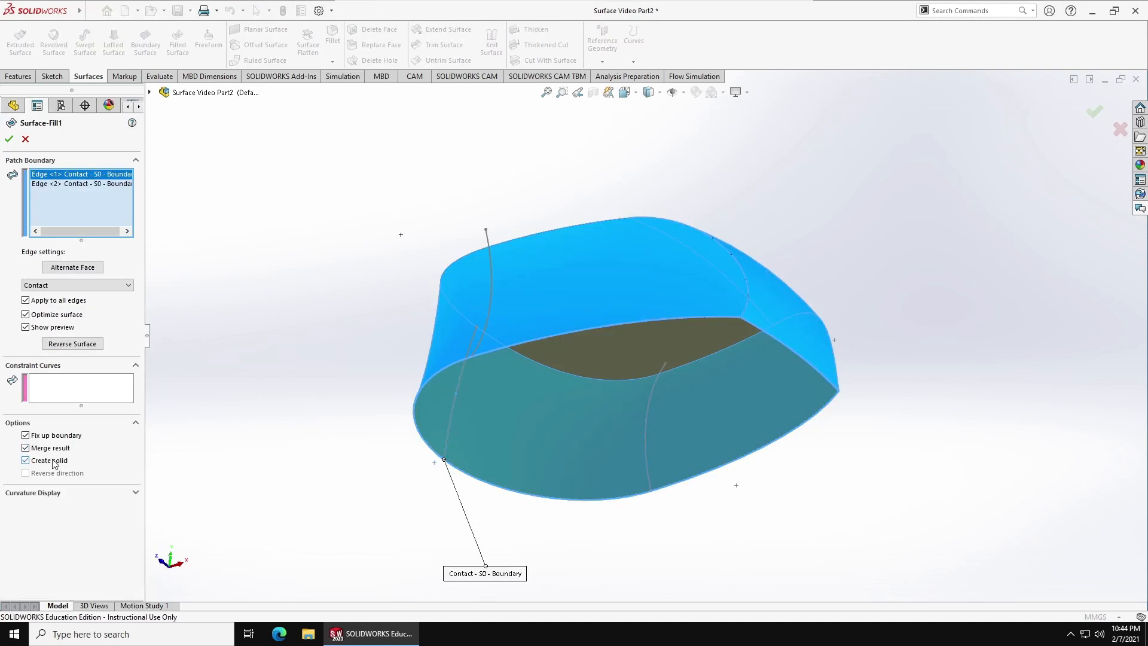
left_click(8, 139)
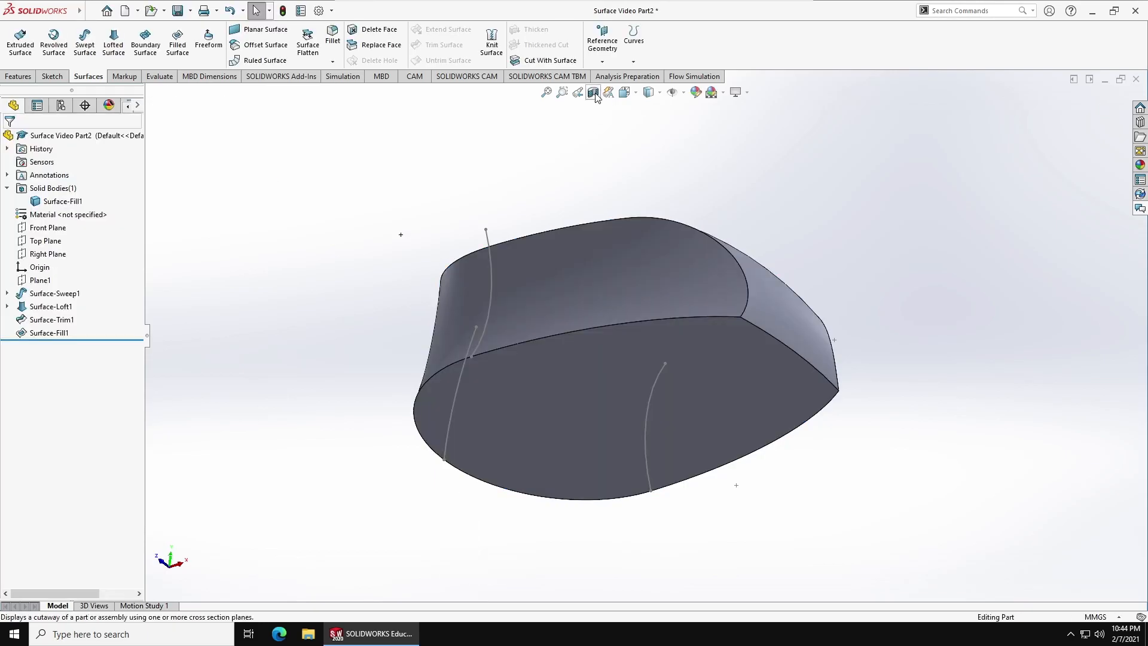
Step: Check the solid made by the fill with a temporary Front Plane section, then view the model from above
left_click(593, 91)
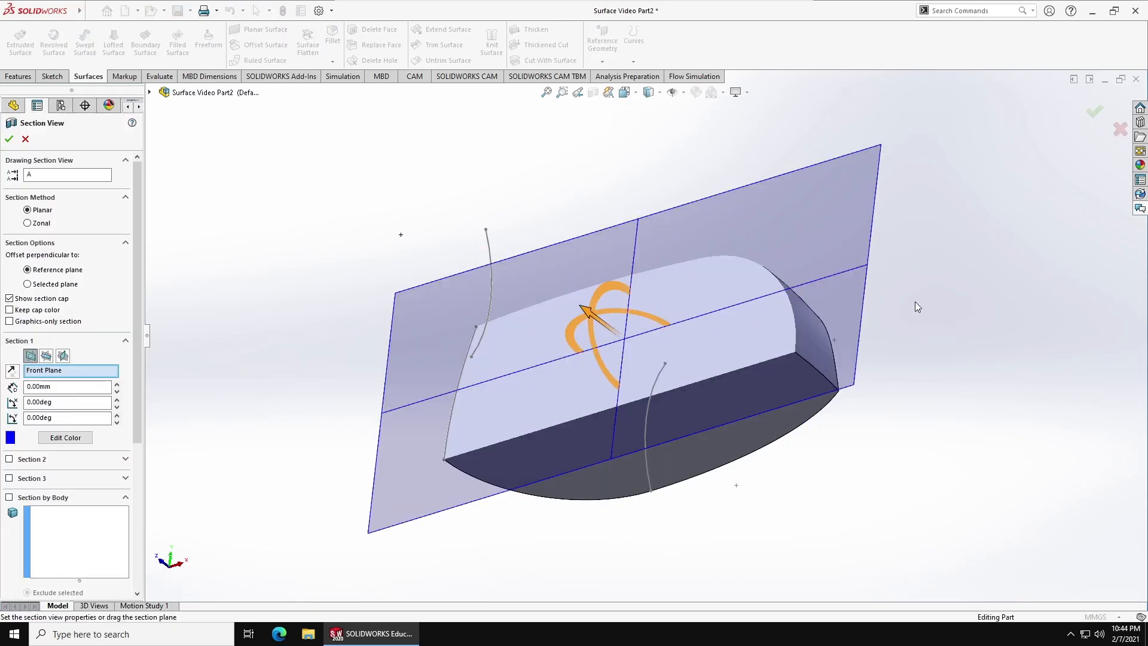
left_click(25, 138)
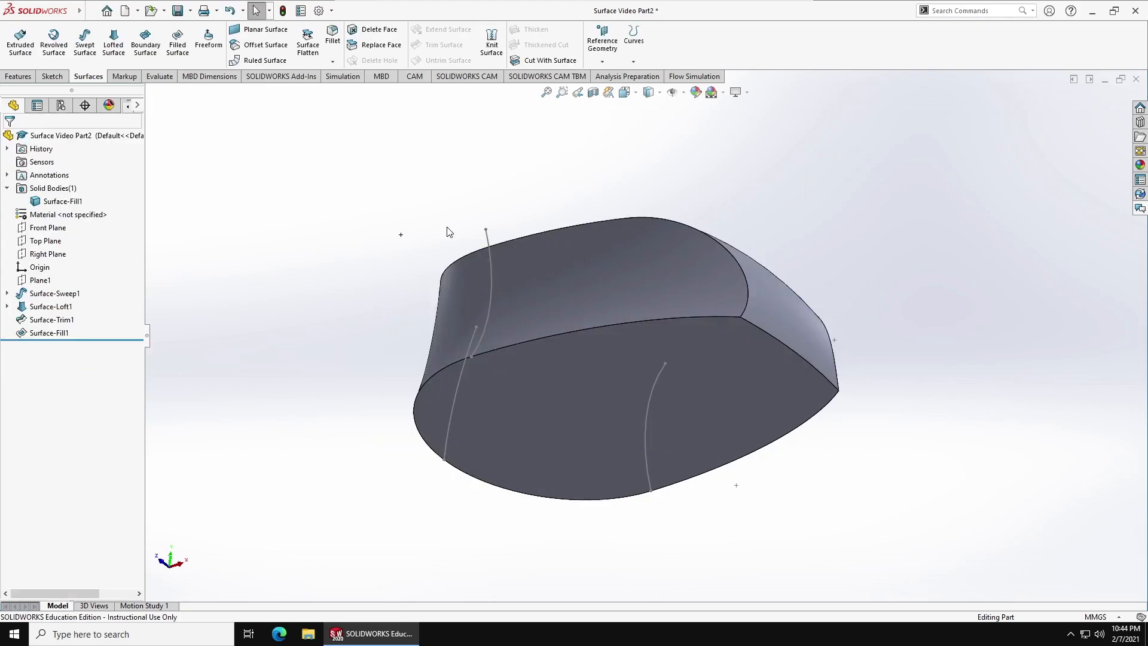
middle_click_drag(392, 221, 384, 372)
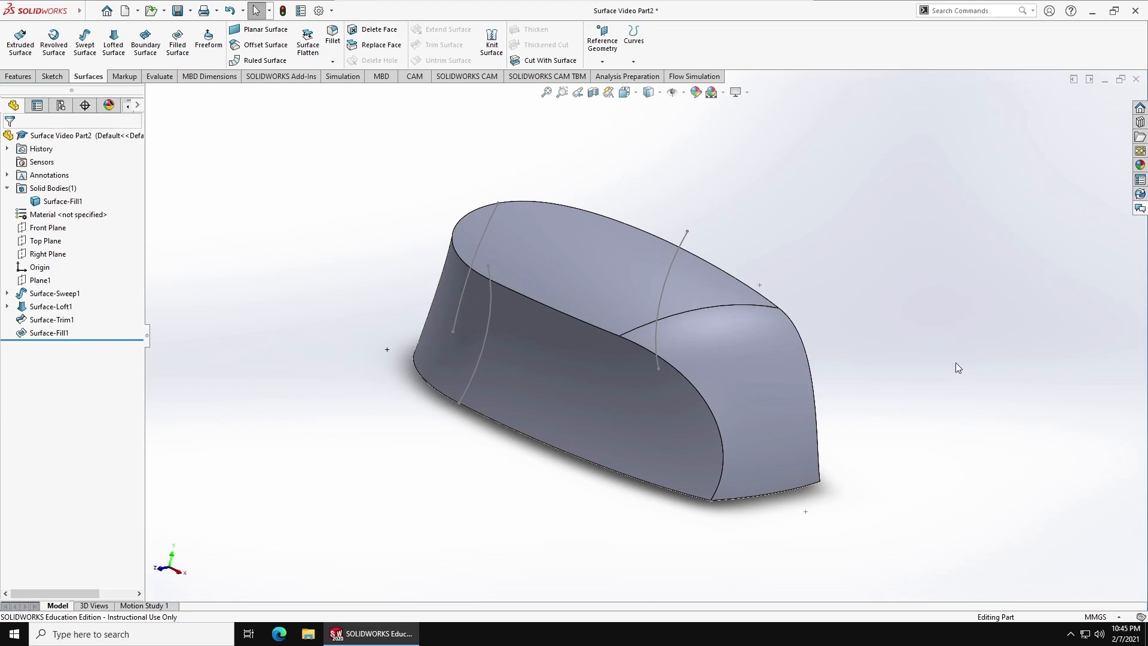
Step: Delete the filled surface feature from the model
left_click(58, 333)
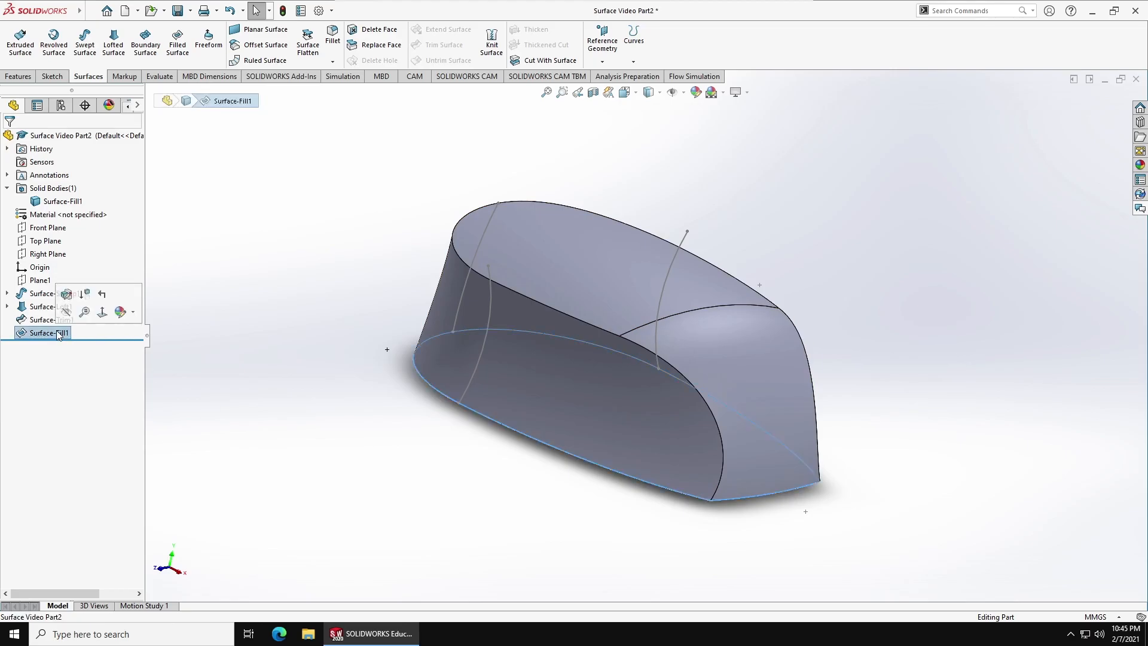
key("Delete")
key("Return")
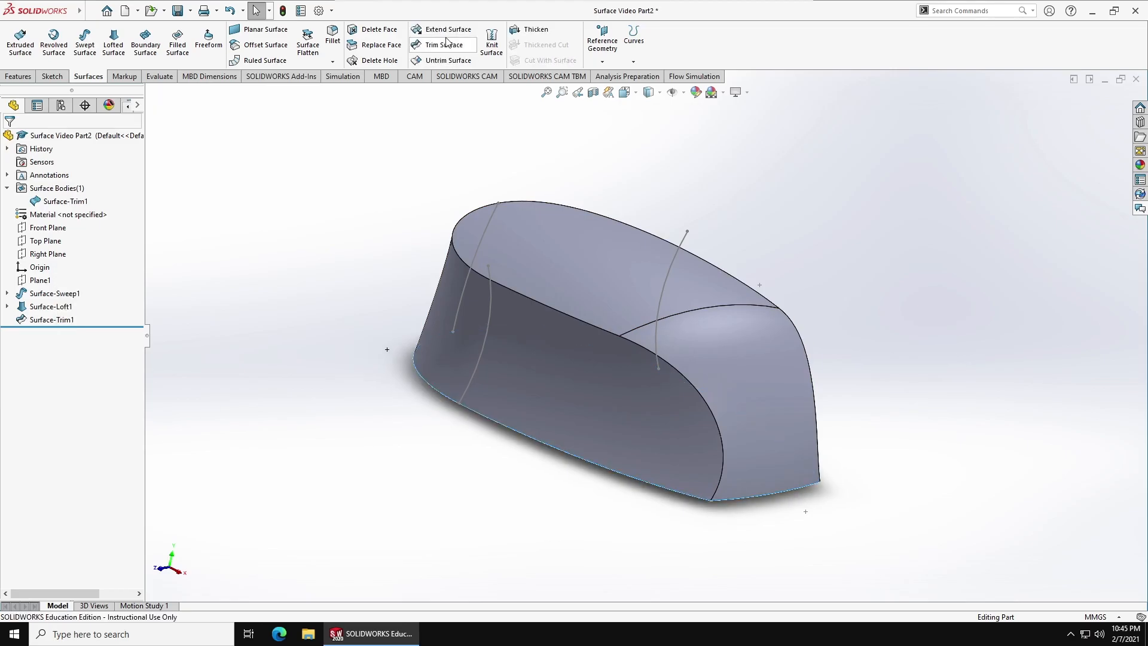
Step: Set up a Thicken of the trimmed surface body with a 1 mm thickness and inspect the preview from below
left_click(535, 30)
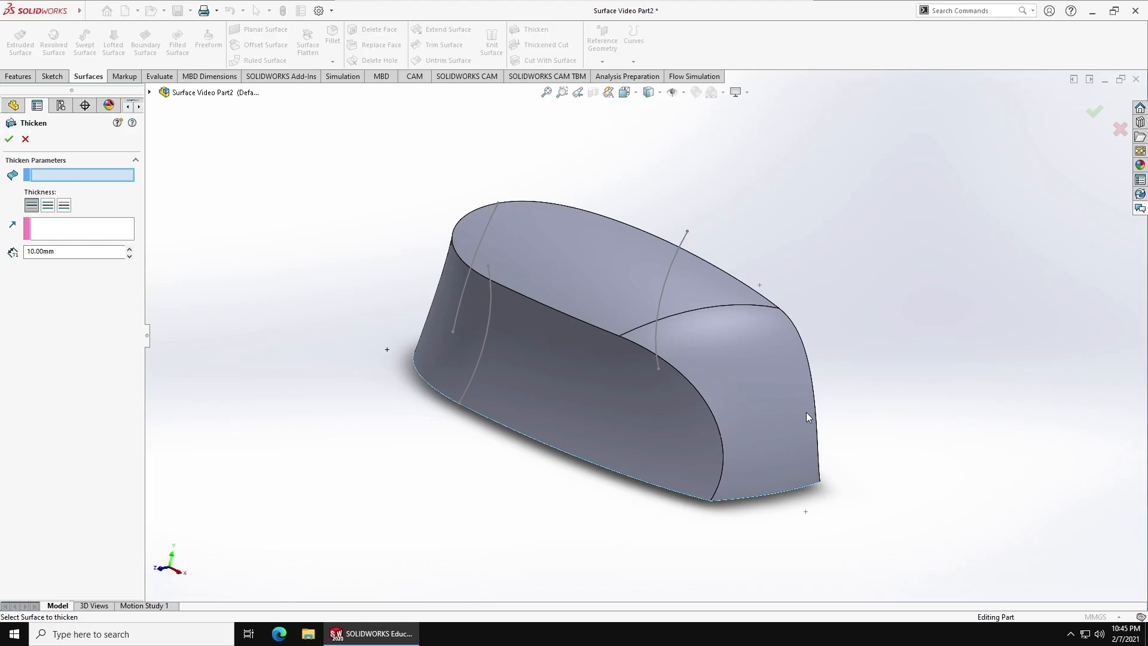
left_click(774, 409)
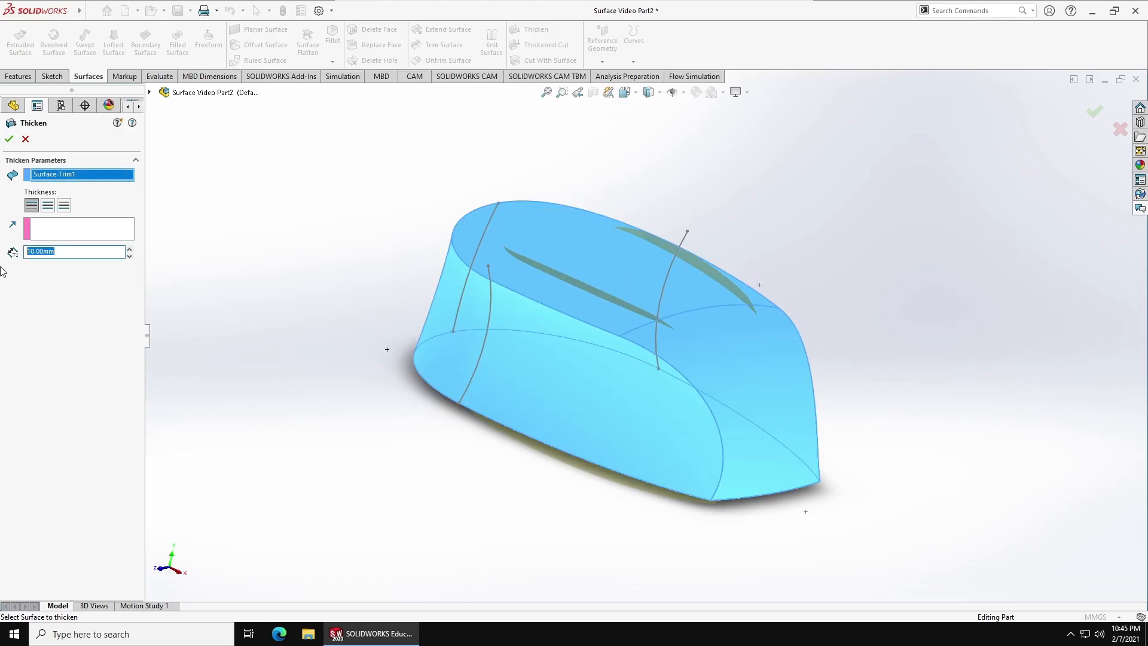
type("1")
key("Return")
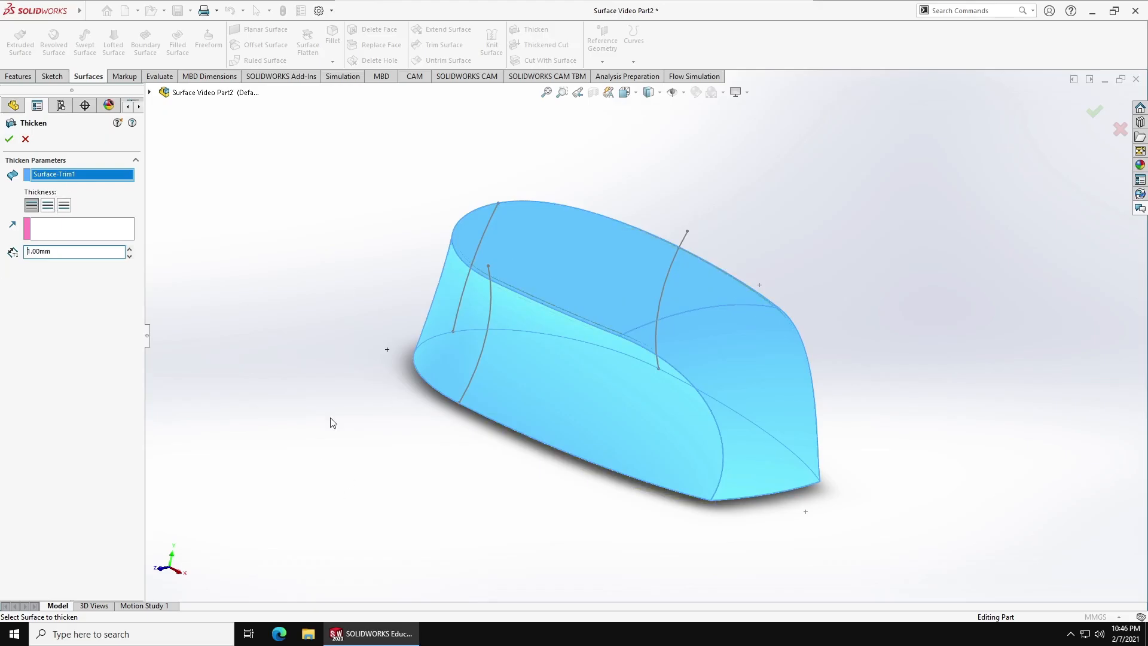
middle_click_drag(373, 350, 550, 238)
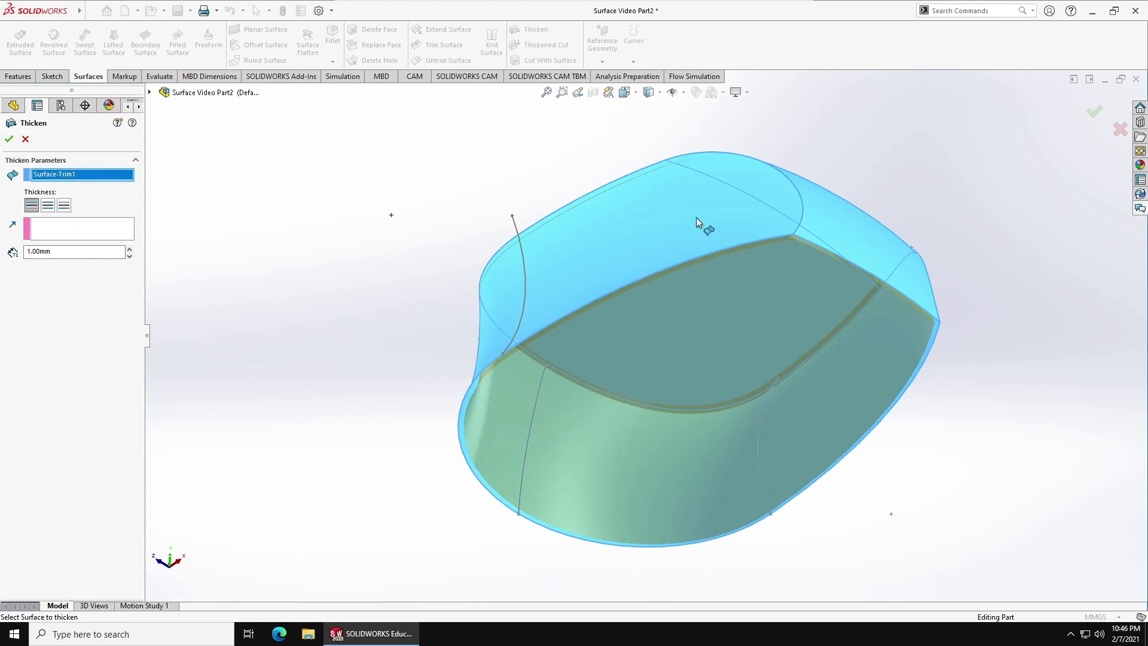
Step: Preview thickening on the opposite side, choose to thicken both sides and create the thickened solid
left_click(64, 205)
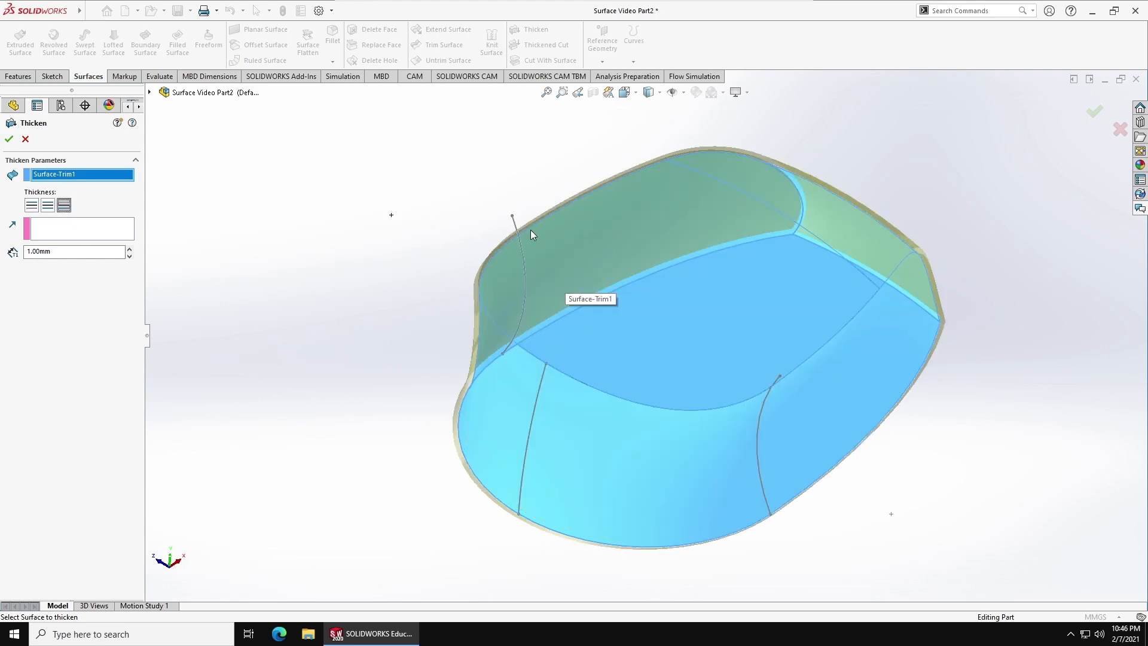
left_click(48, 205)
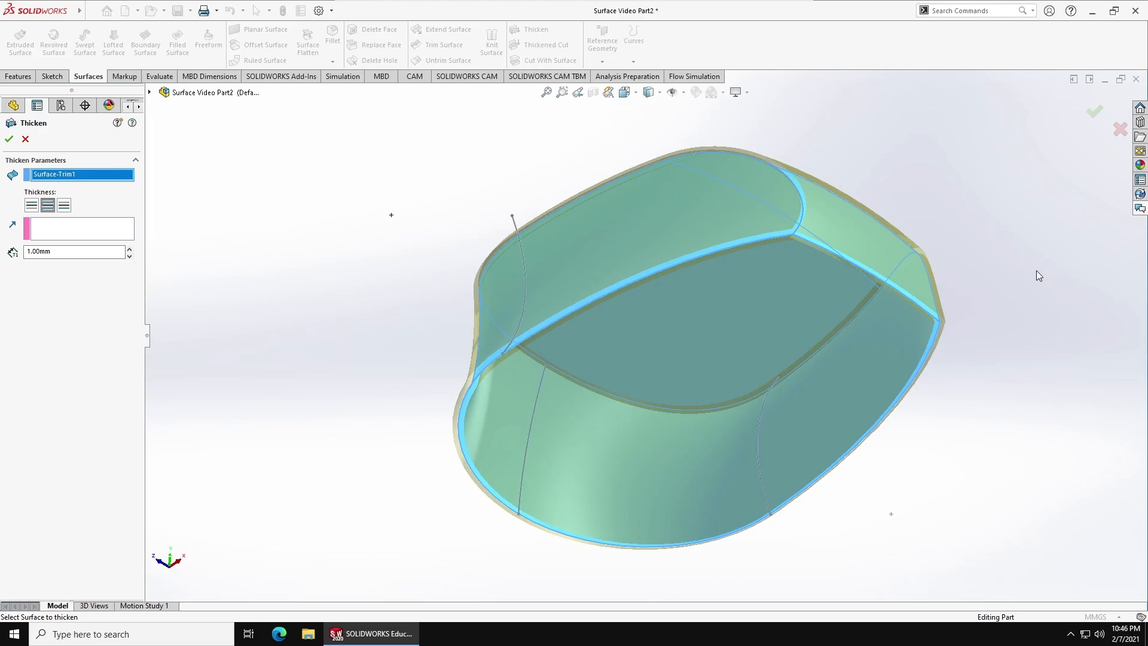
left_click(9, 139)
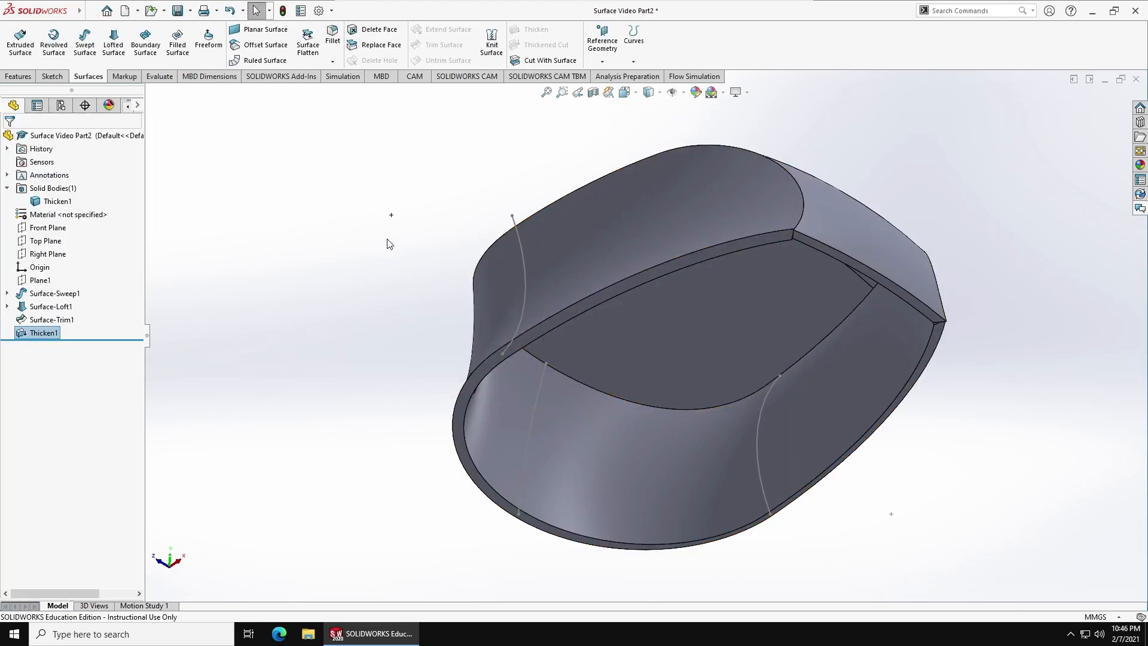
left_click(423, 225)
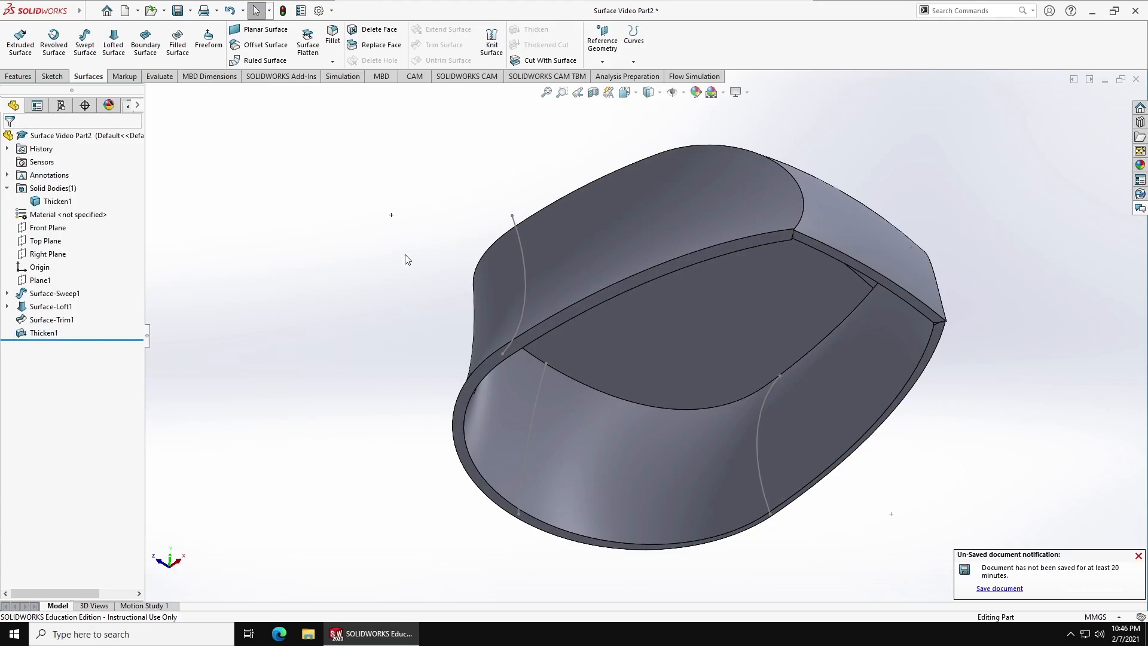